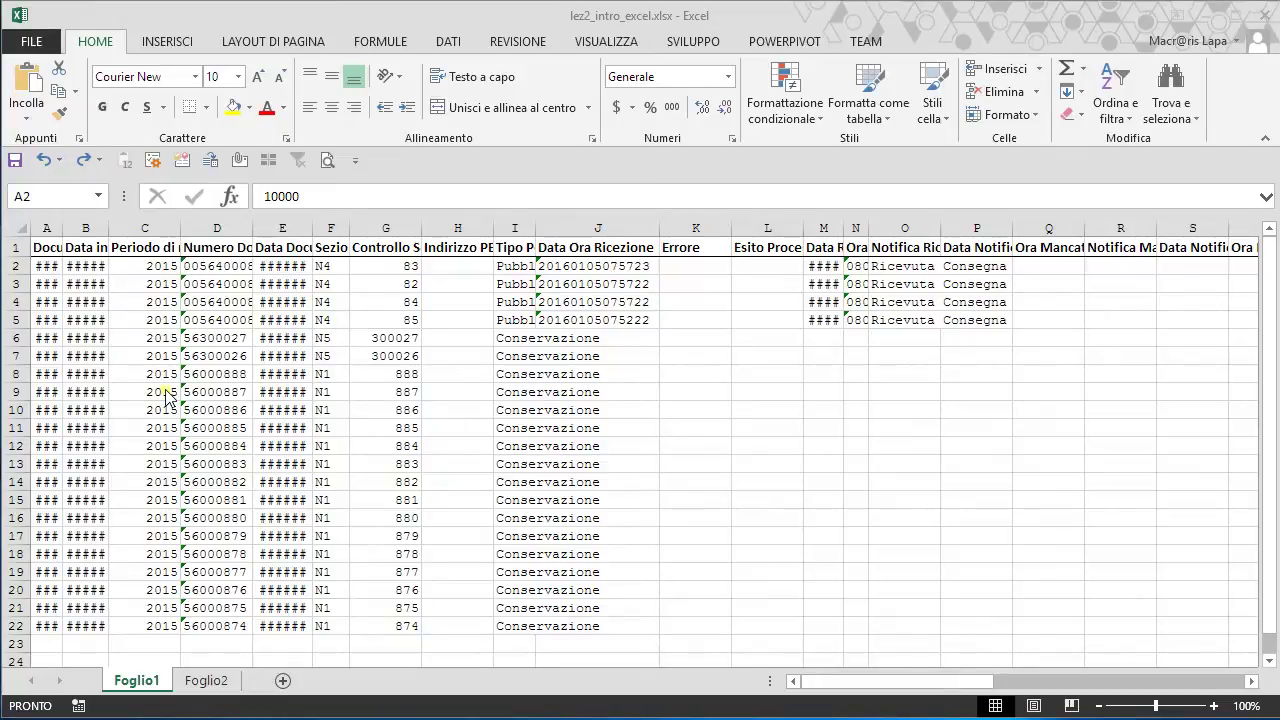
- Inspect the contents of cells A2, B2, I2 and I7
left_click(48, 266)
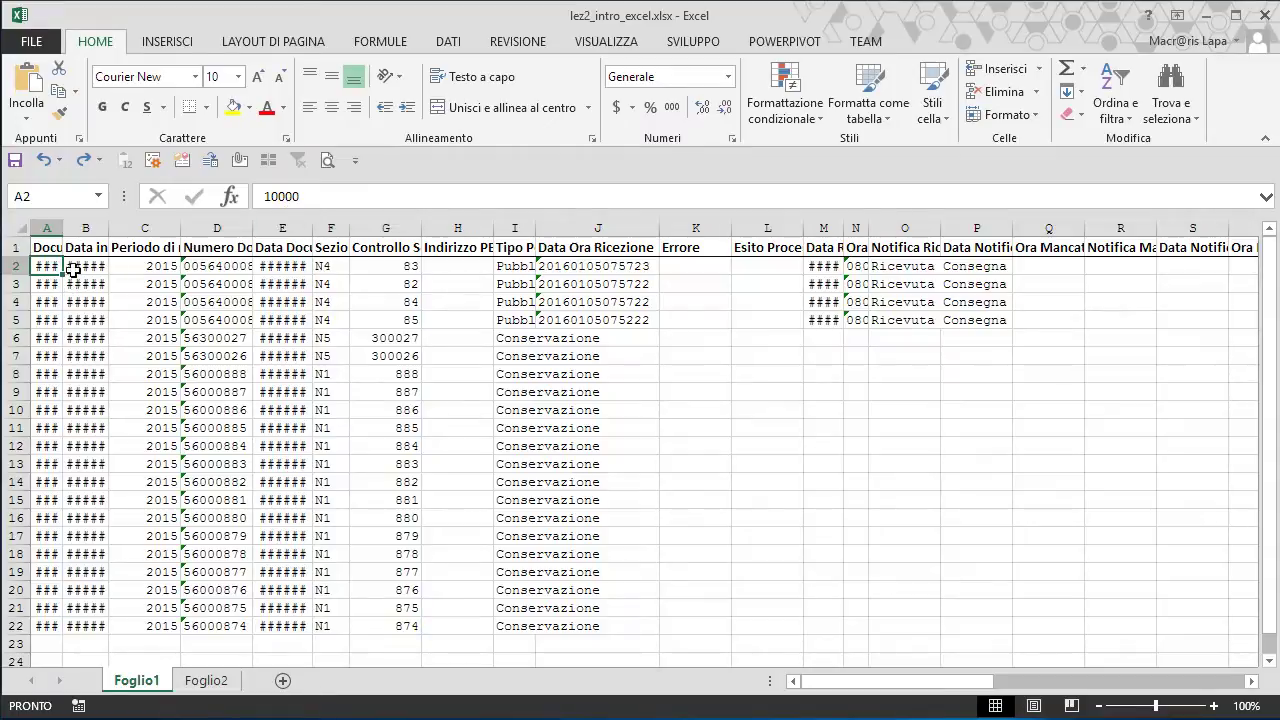
left_click(100, 267)
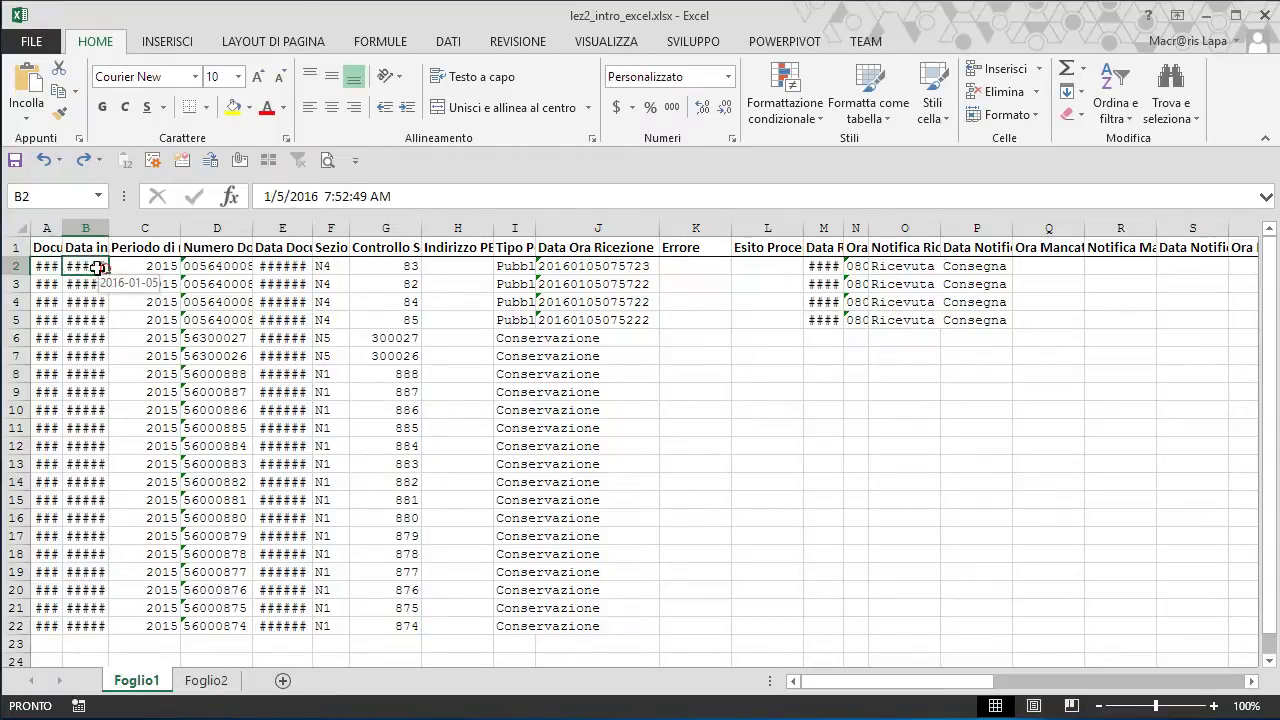
left_click(510, 267)
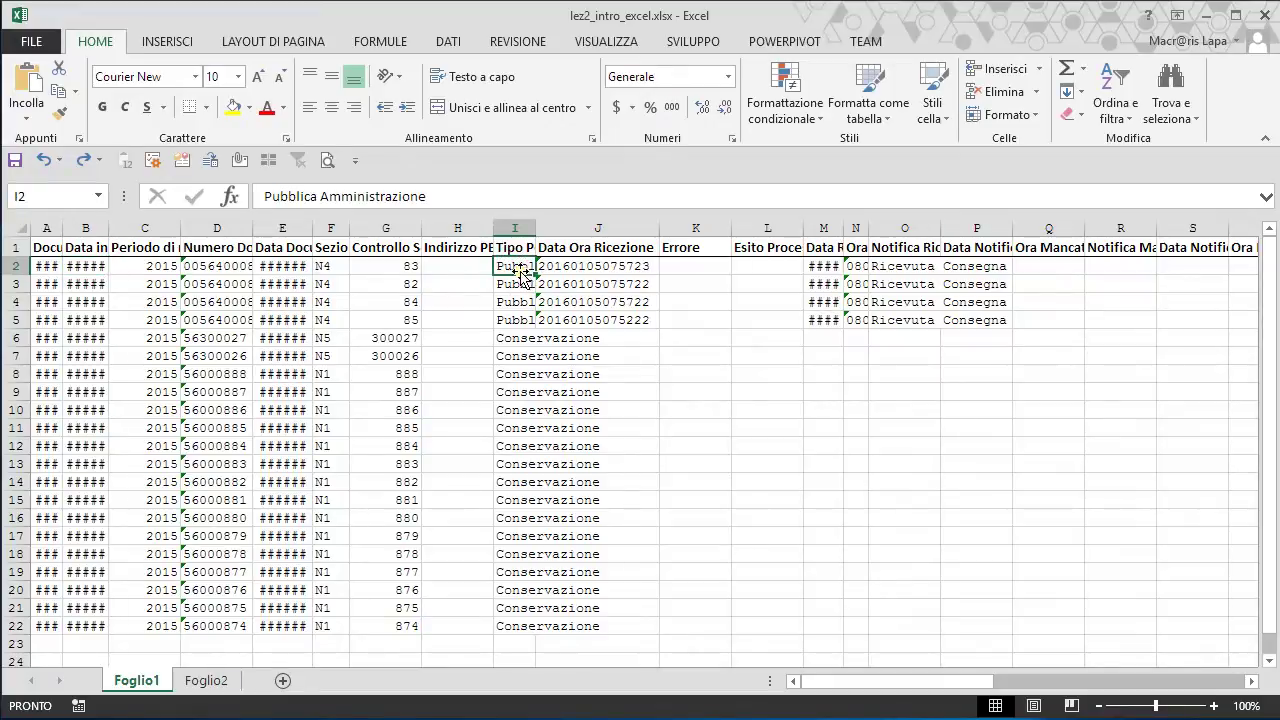
left_click(513, 357)
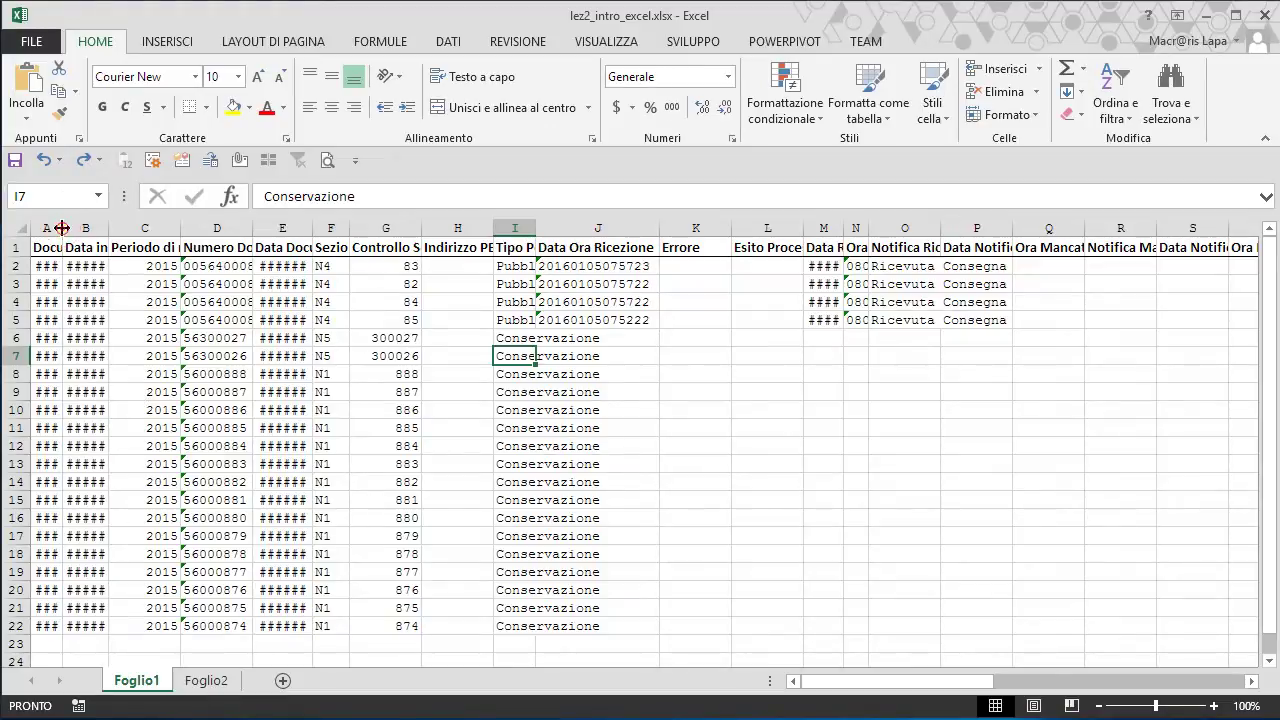
- AutoFit columns A and B so Documento and dates like 2016-01-05 show fully
double_click(62, 228)
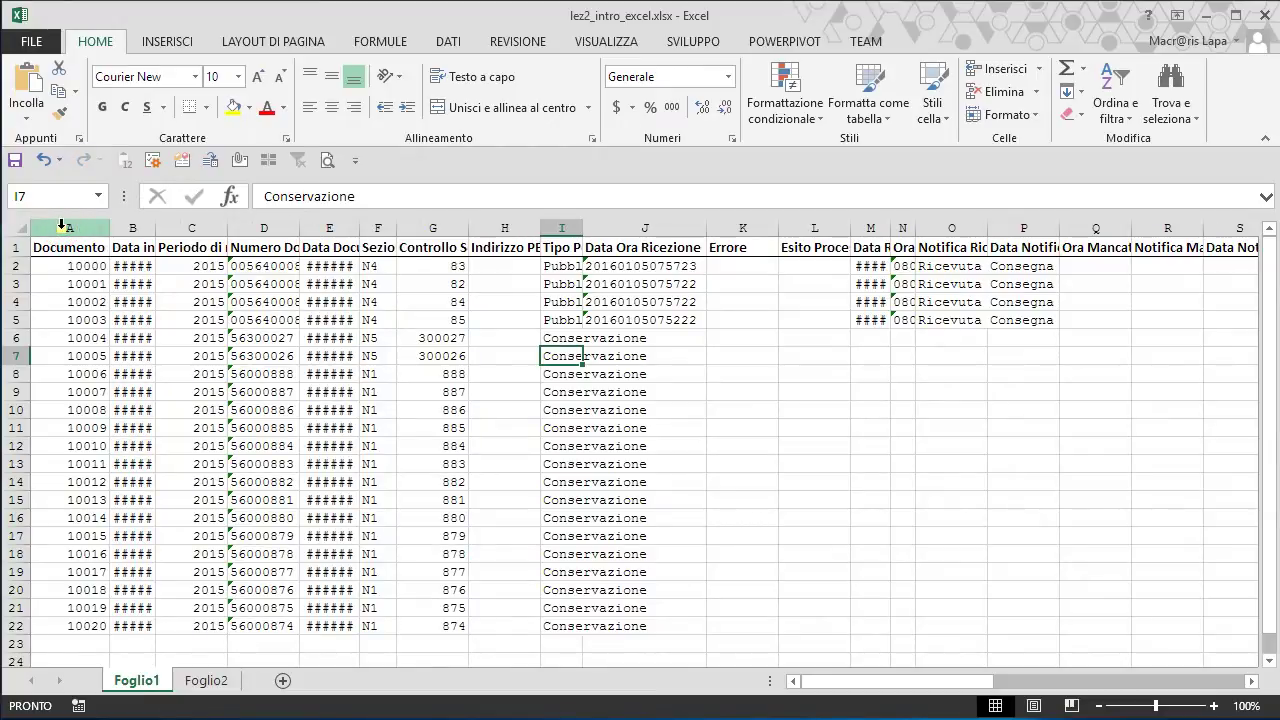
left_click_drag(75, 228, 133, 227)
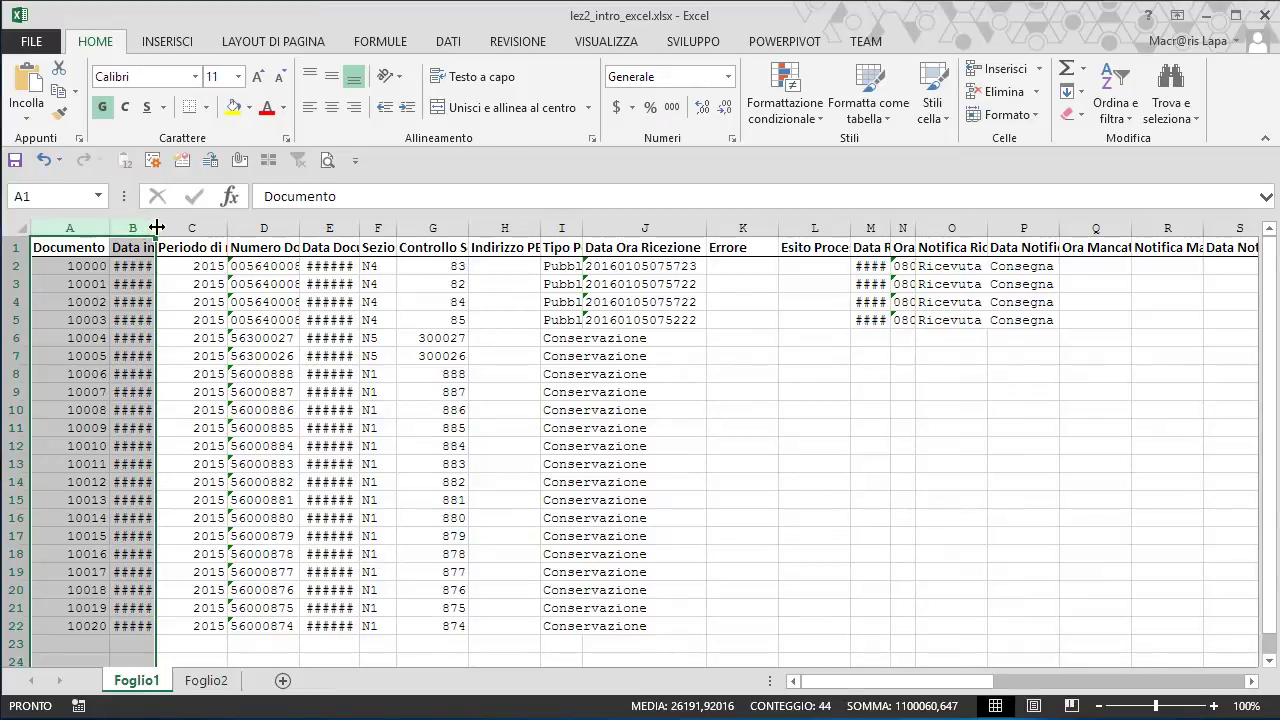
double_click(156, 228)
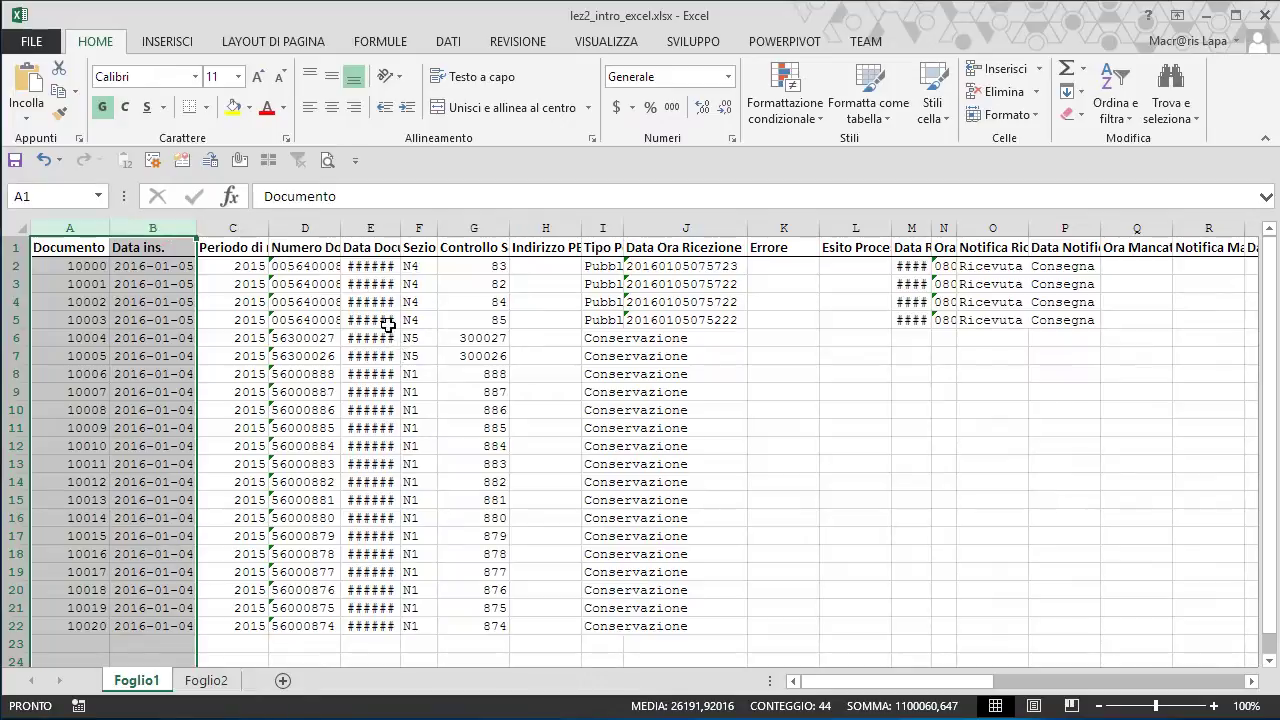
left_click(369, 228)
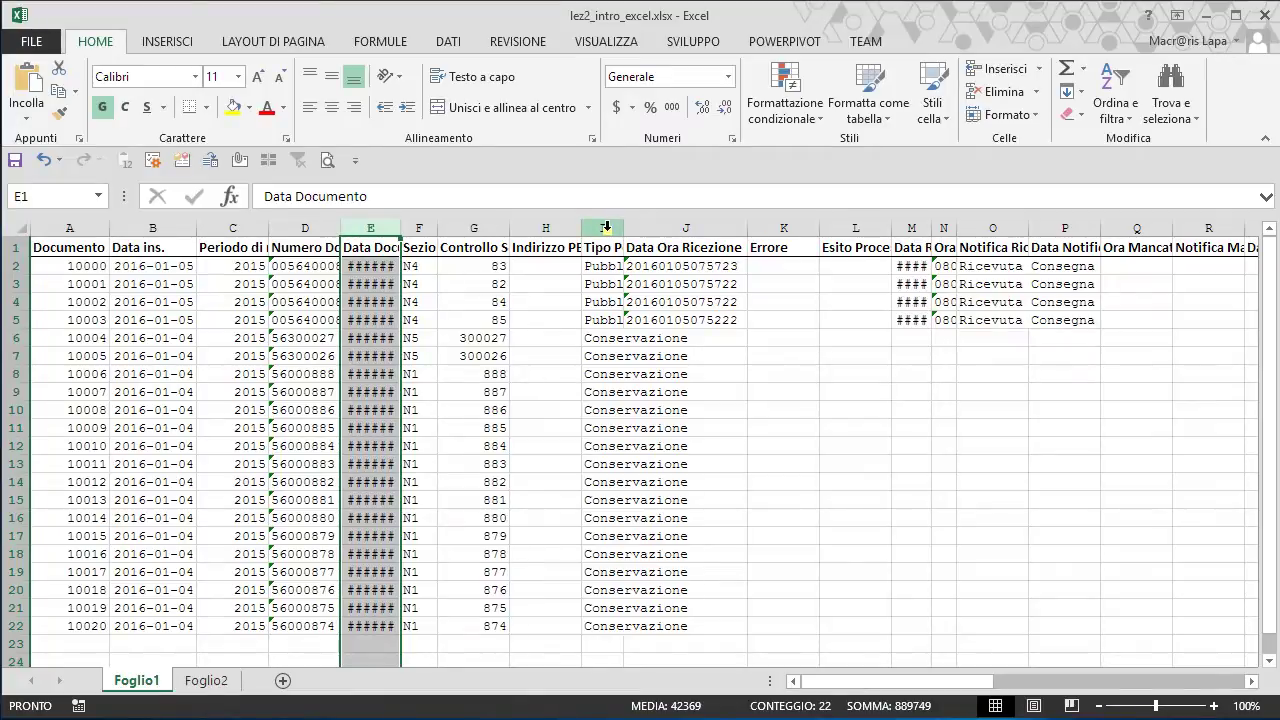
- AutoFit columns E and I together, then widen them further to about 244 pixels
left_click(605, 228, "ctrl")
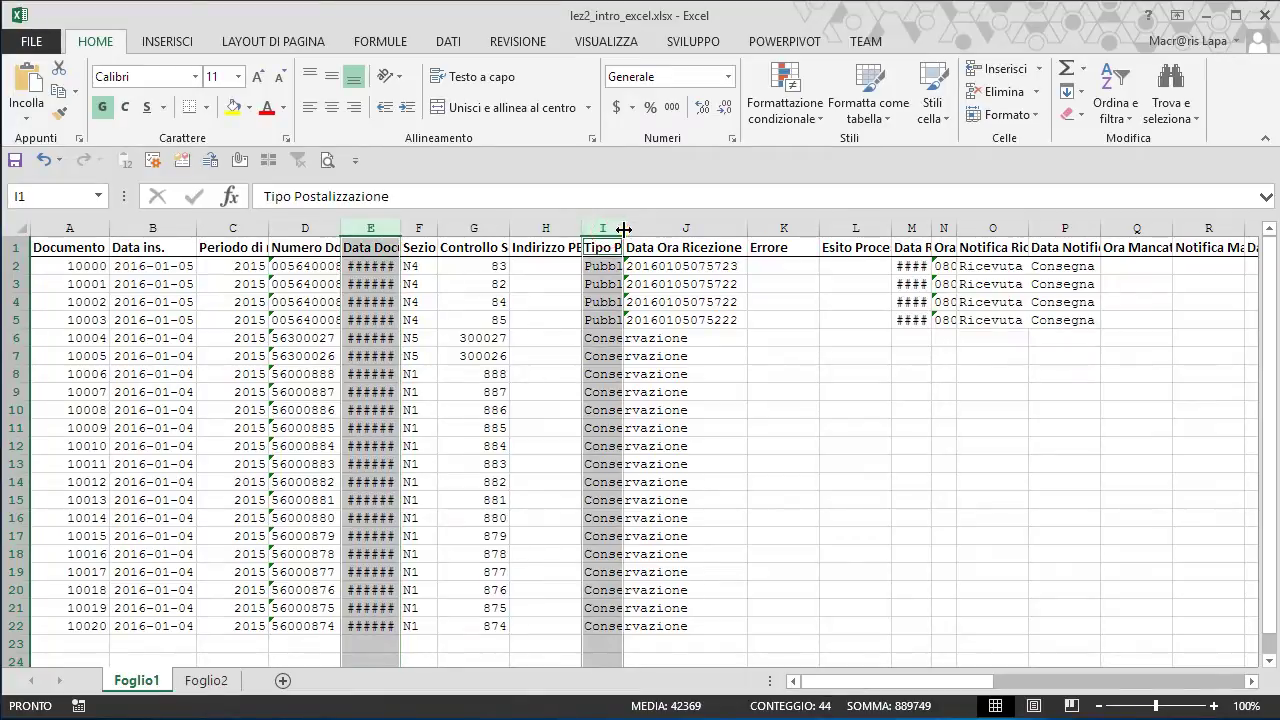
double_click(623, 229)
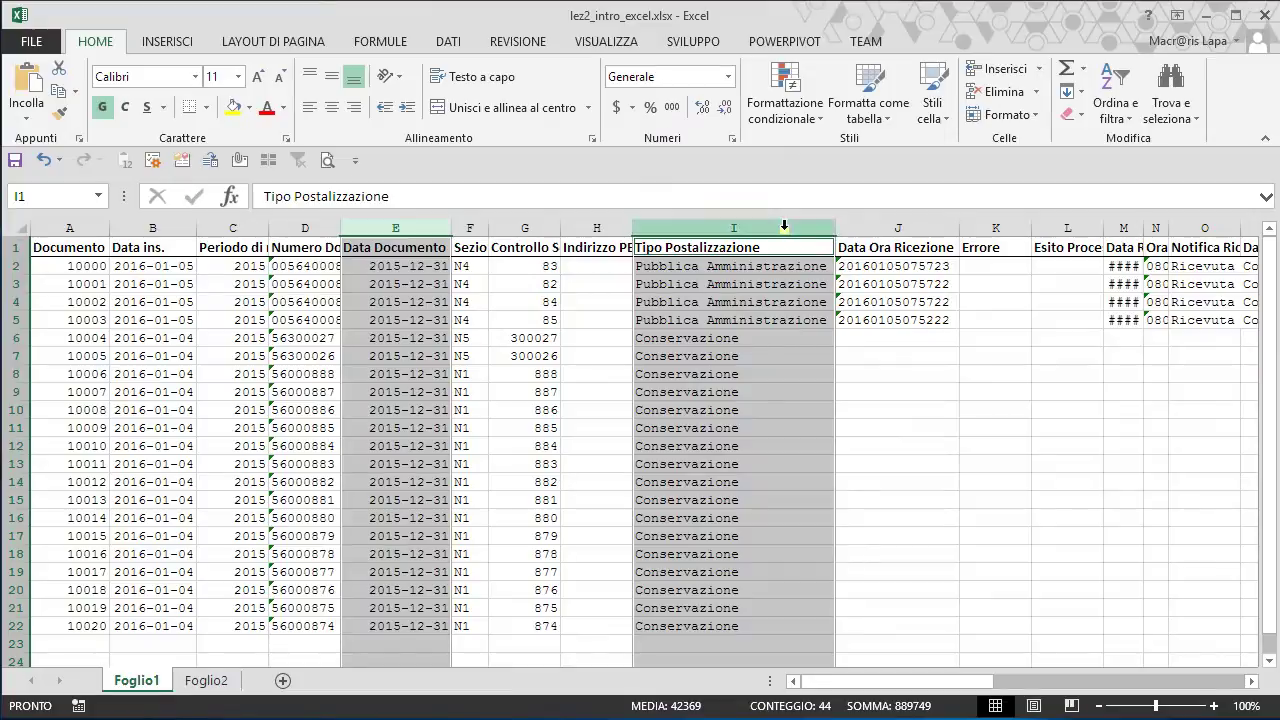
left_click_drag(835, 228, 866, 228)
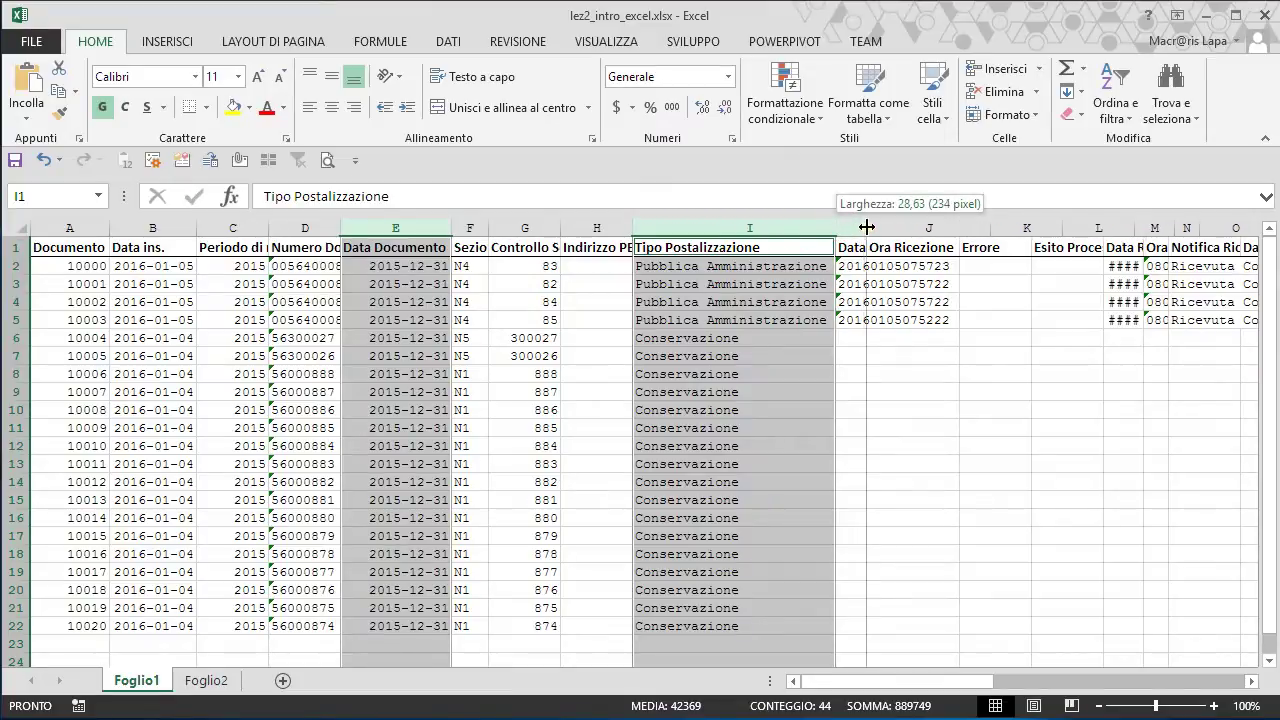
left_click_drag(866, 228, 885, 228)
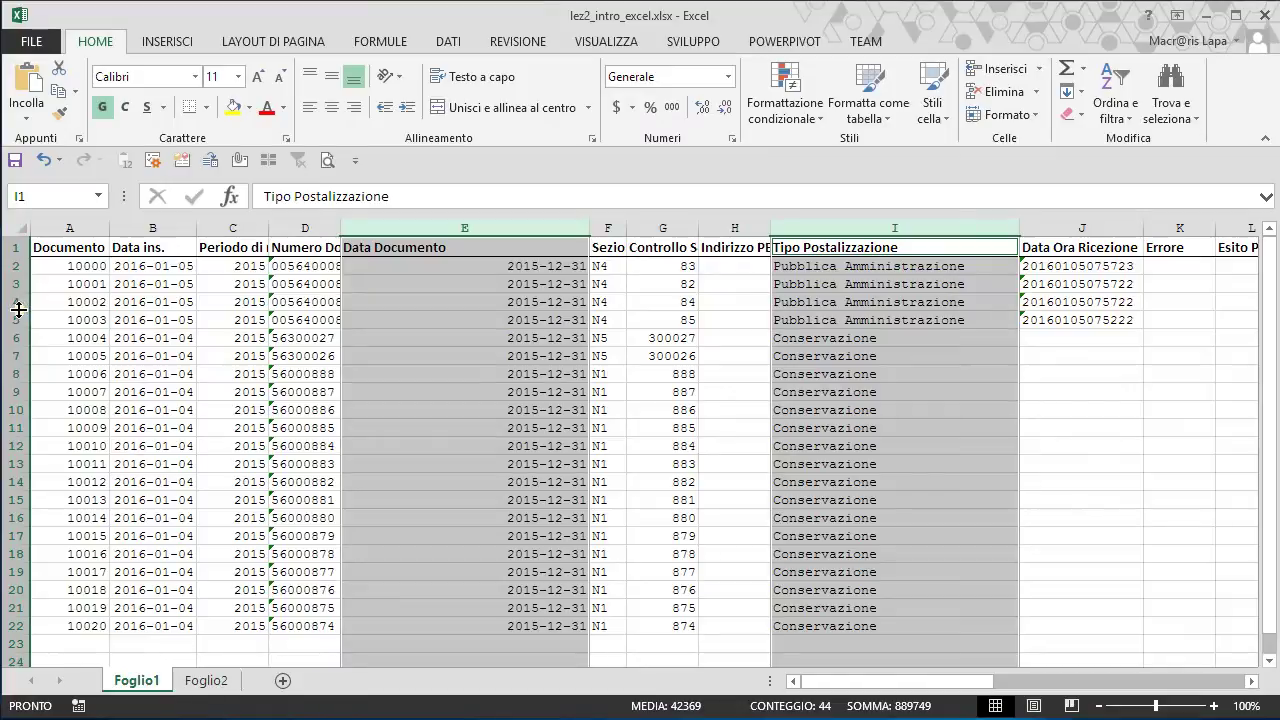
left_click(145, 289)
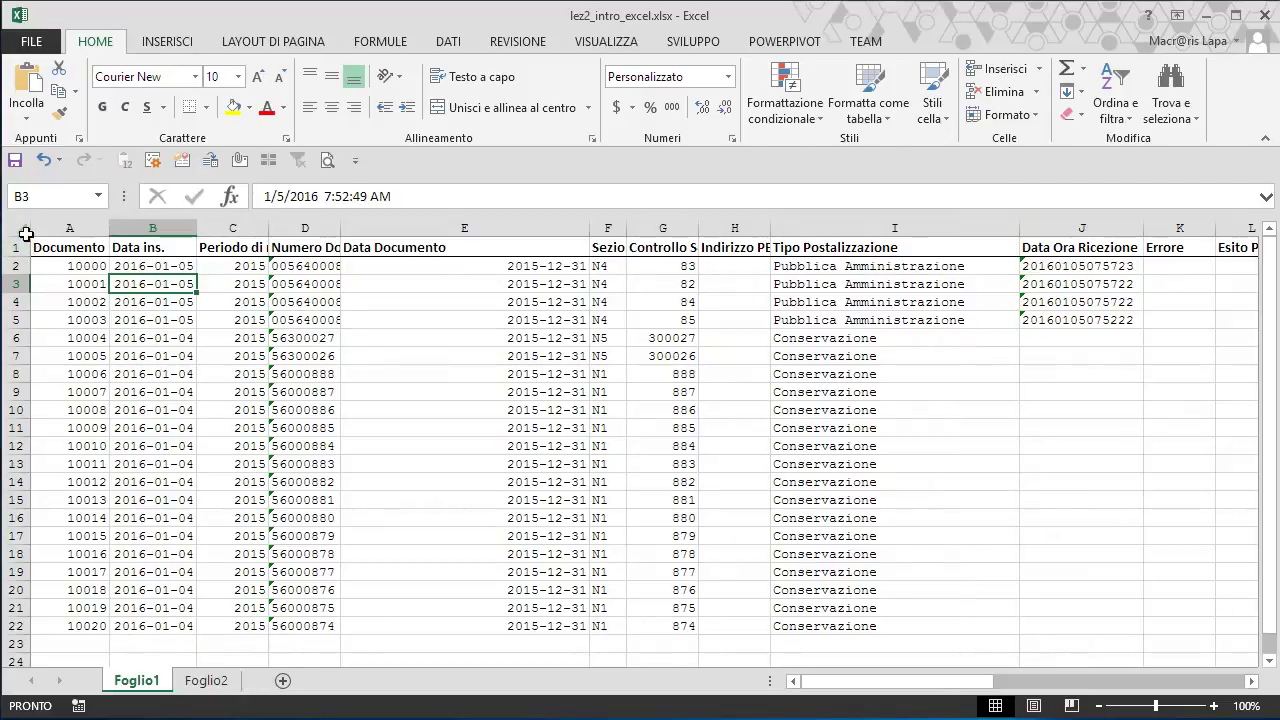
- Select the whole sheet and AutoFit every column so headers like Controllo Sequenza read fully
left_click(25, 231)
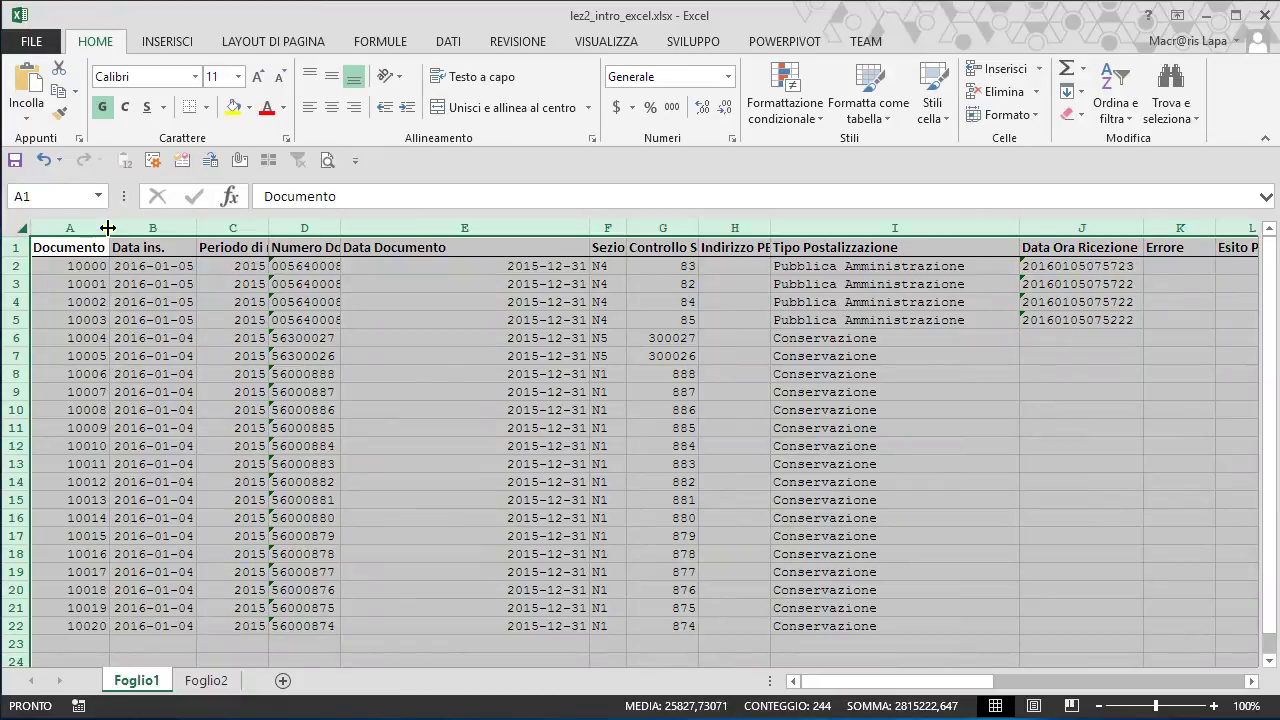
double_click(107, 228)
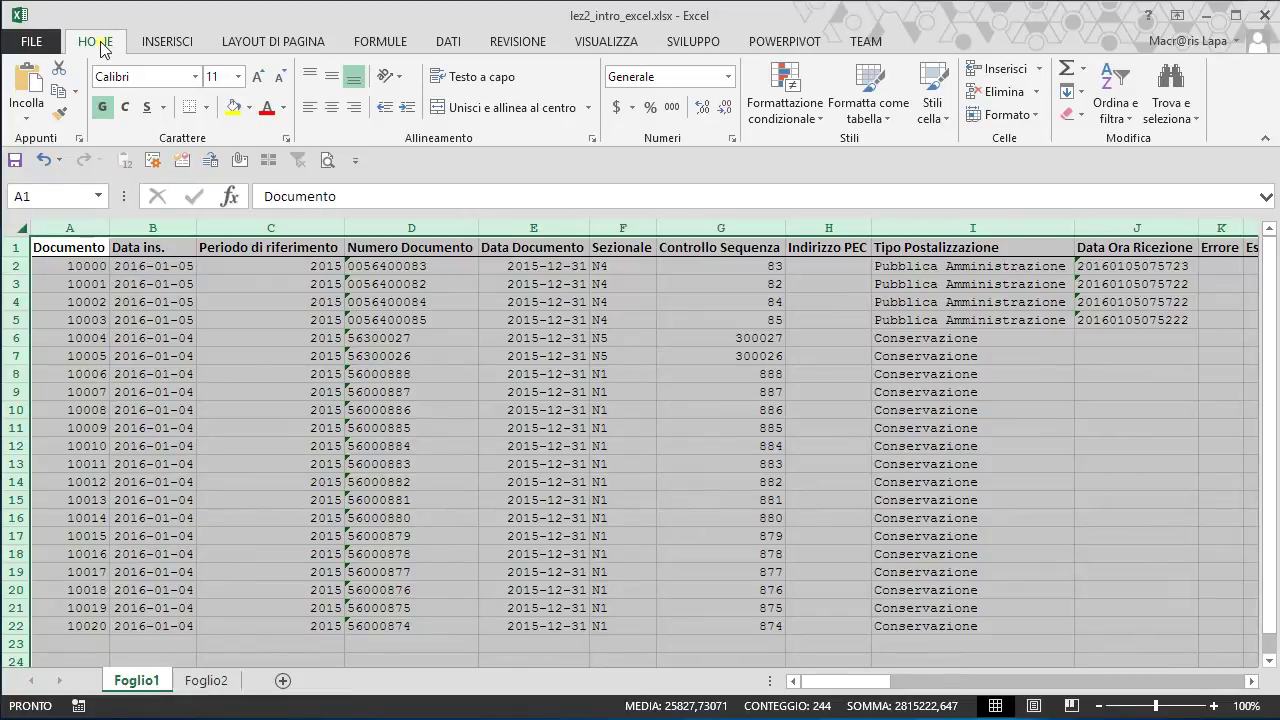
- Set the height of every row to 20 via Formato > Altezza righe
left_click(1012, 115)
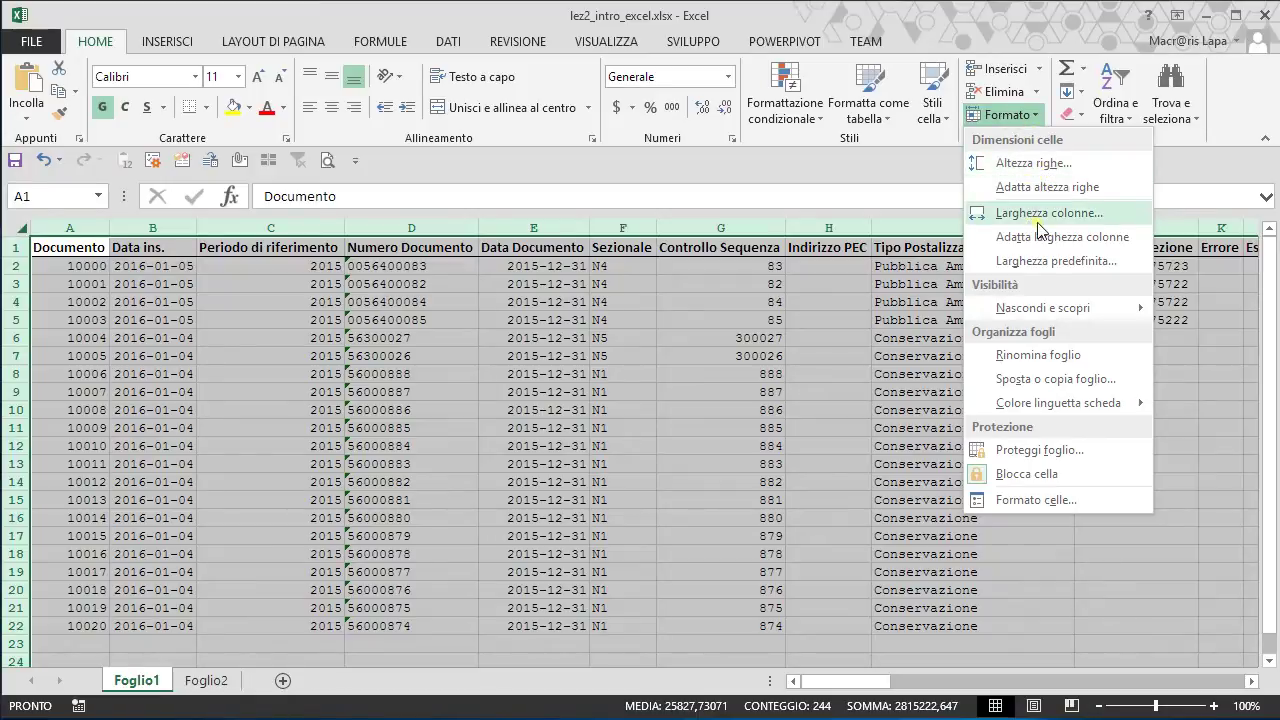
left_click(1030, 163)
type("20")
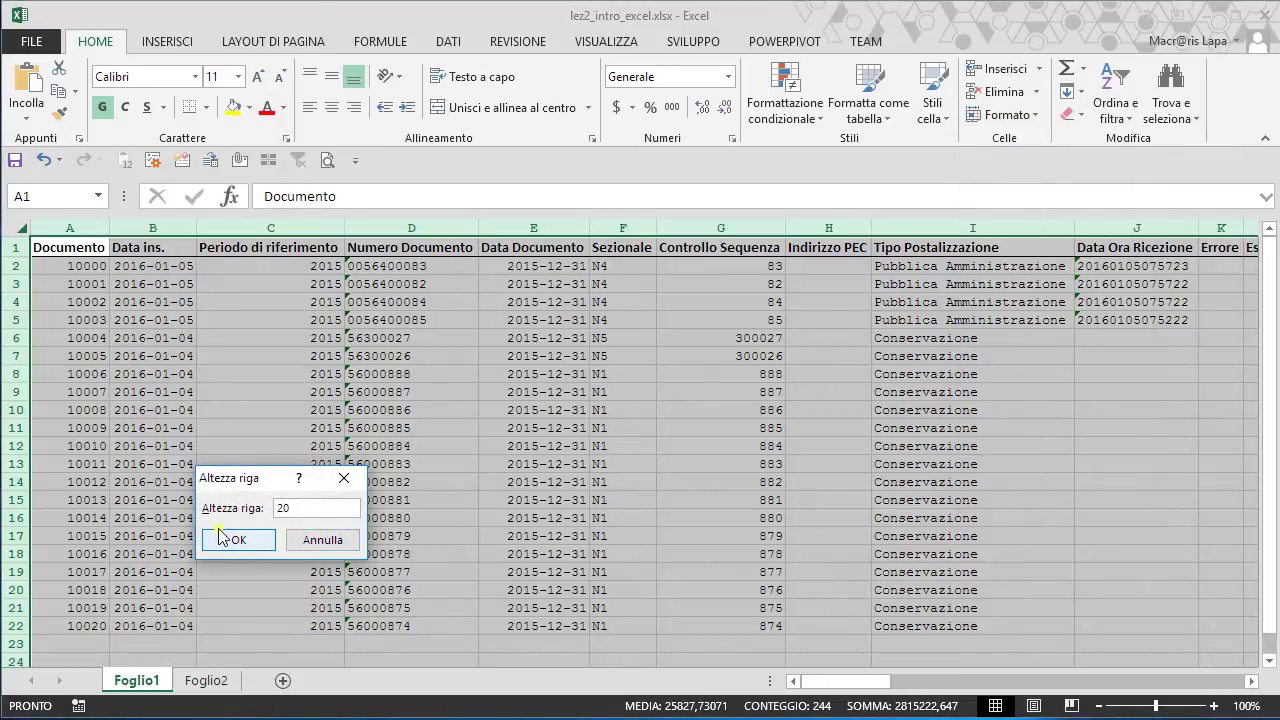
left_click(234, 540)
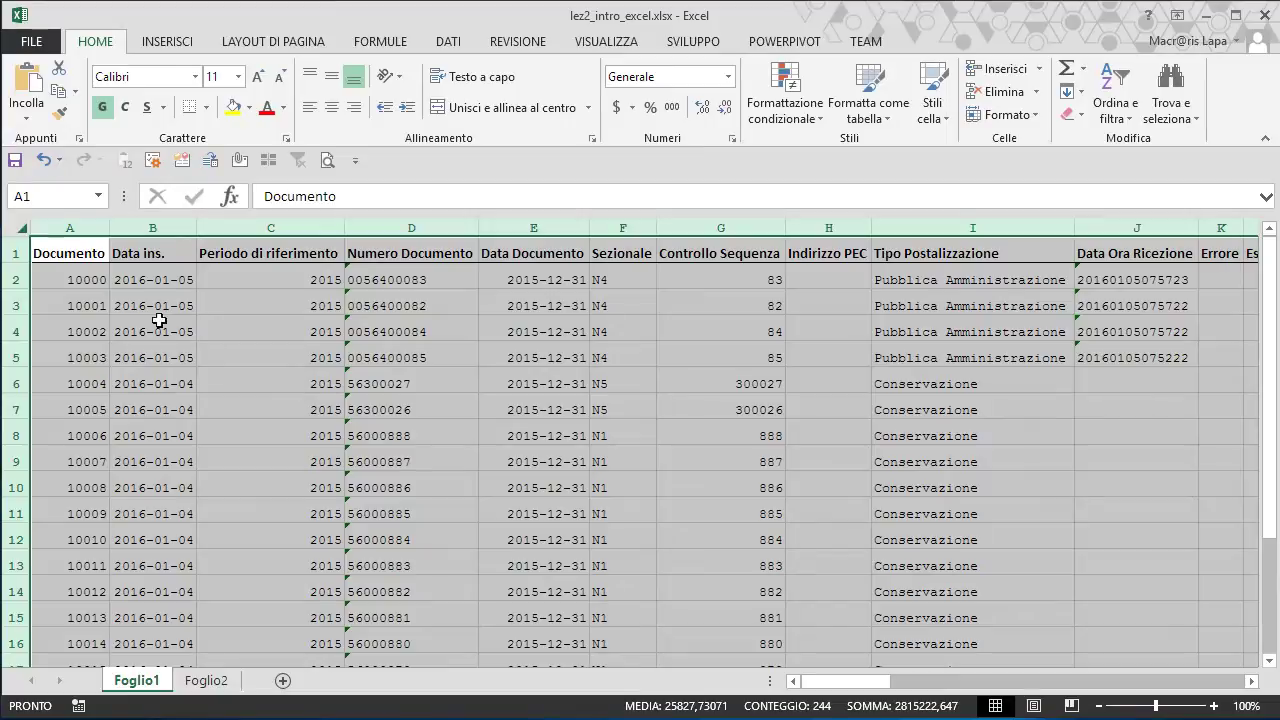
left_click(159, 279)
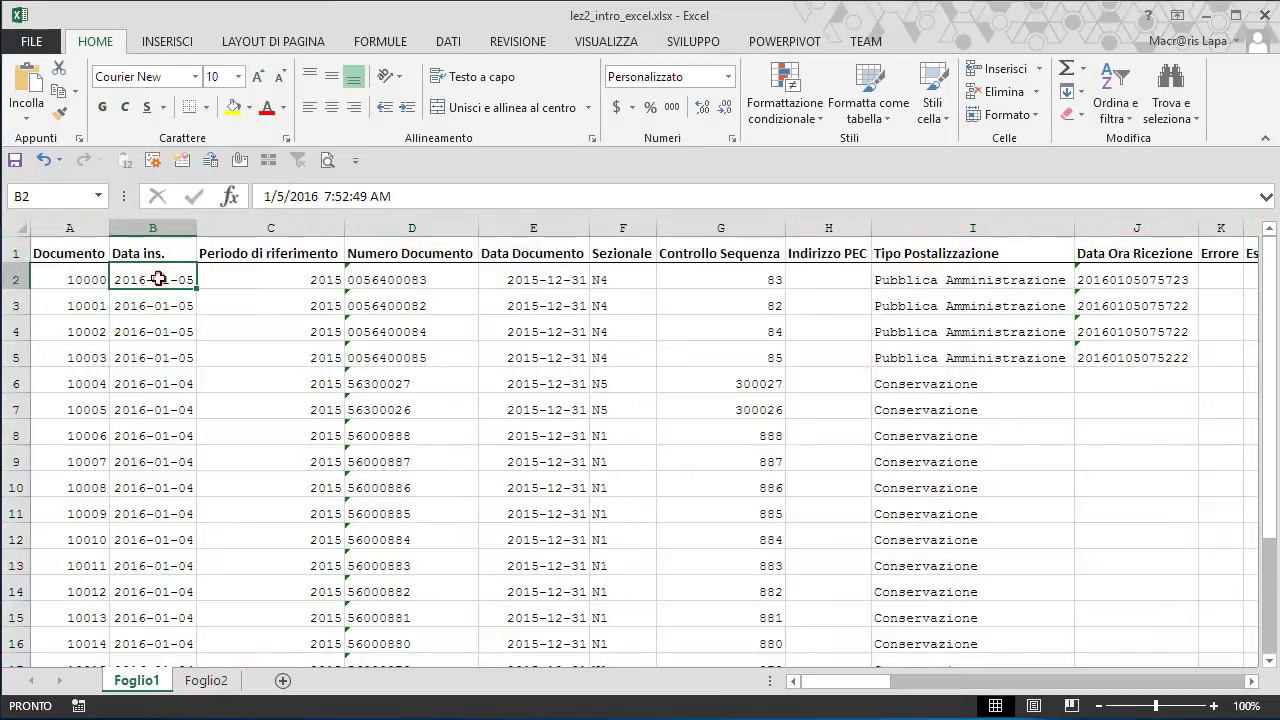
- Insert a cell at B2 that shifts the Data ins. dates down one row
right_click(159, 279)
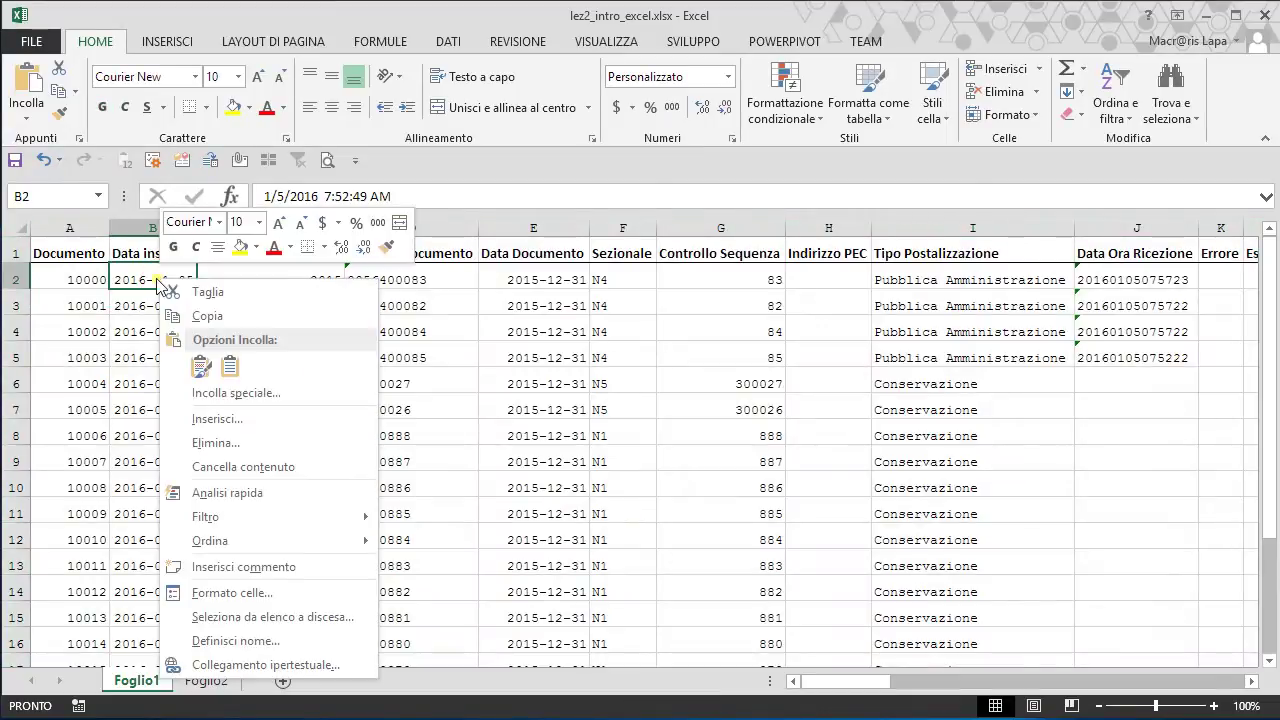
left_click(230, 418)
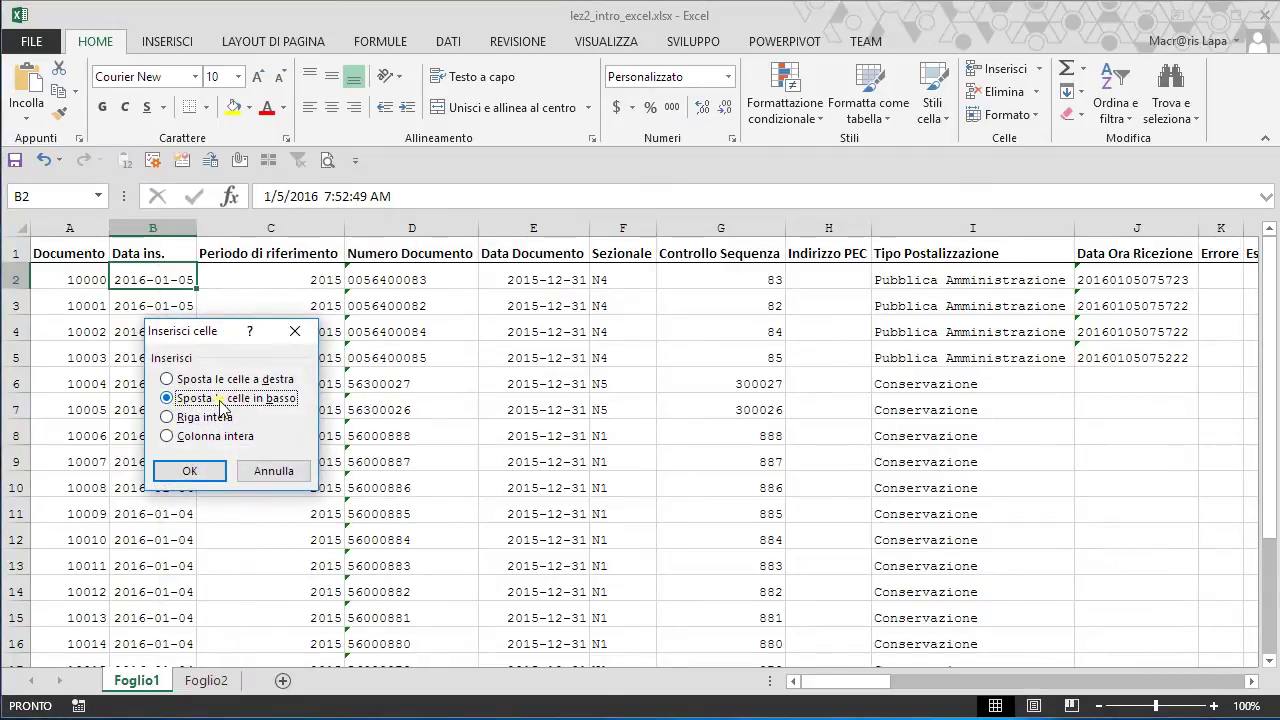
left_click(190, 471)
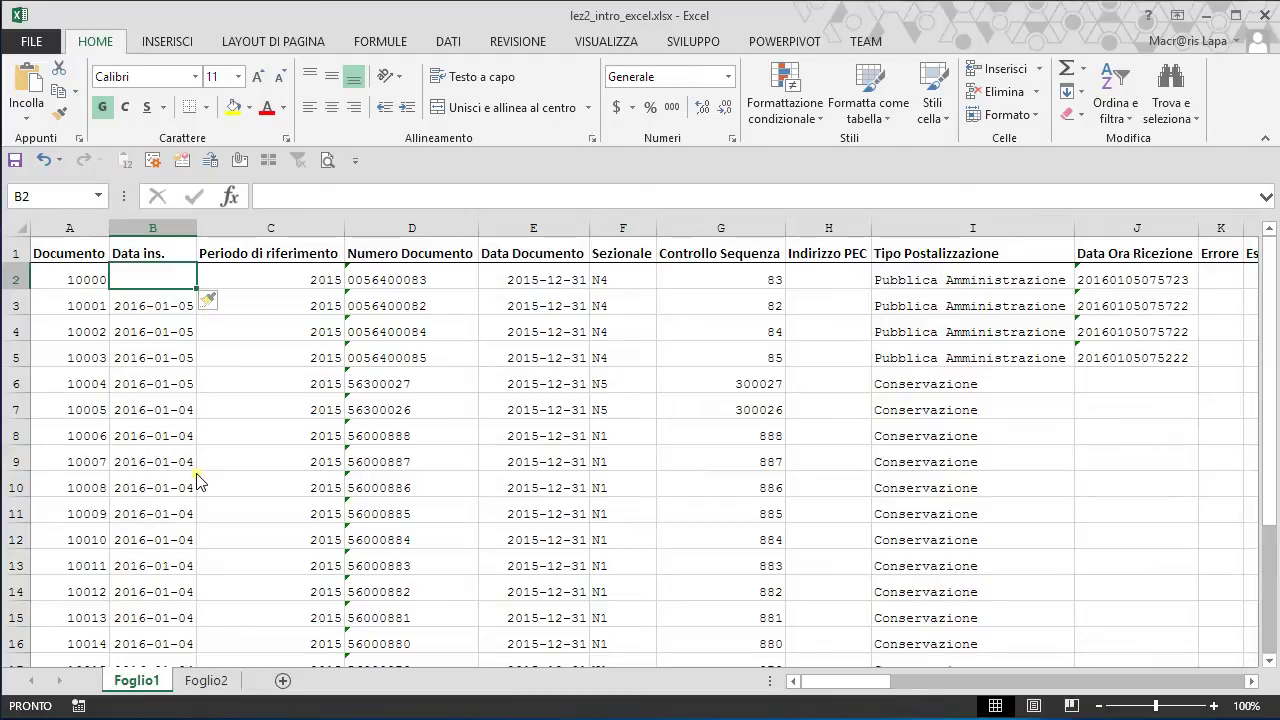
- Insert an entire empty column at B, before Data ins
right_click(168, 277)
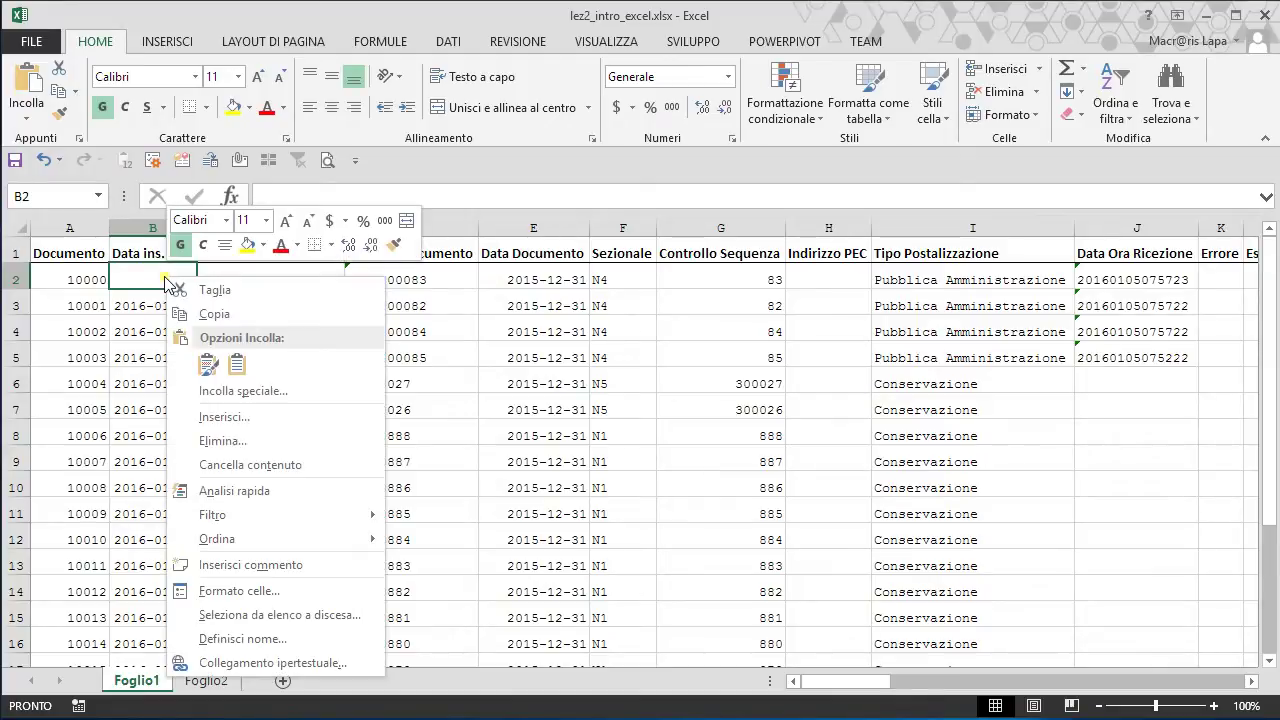
left_click(224, 416)
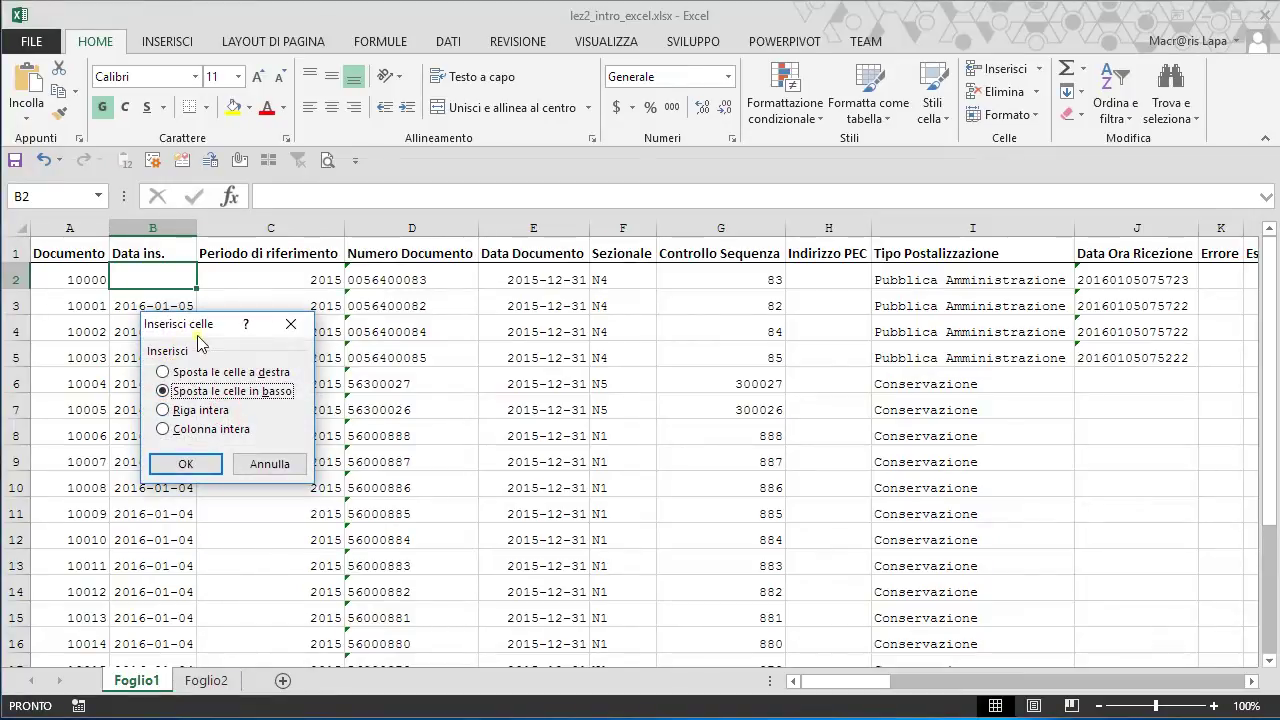
left_click(165, 429)
left_click(186, 462)
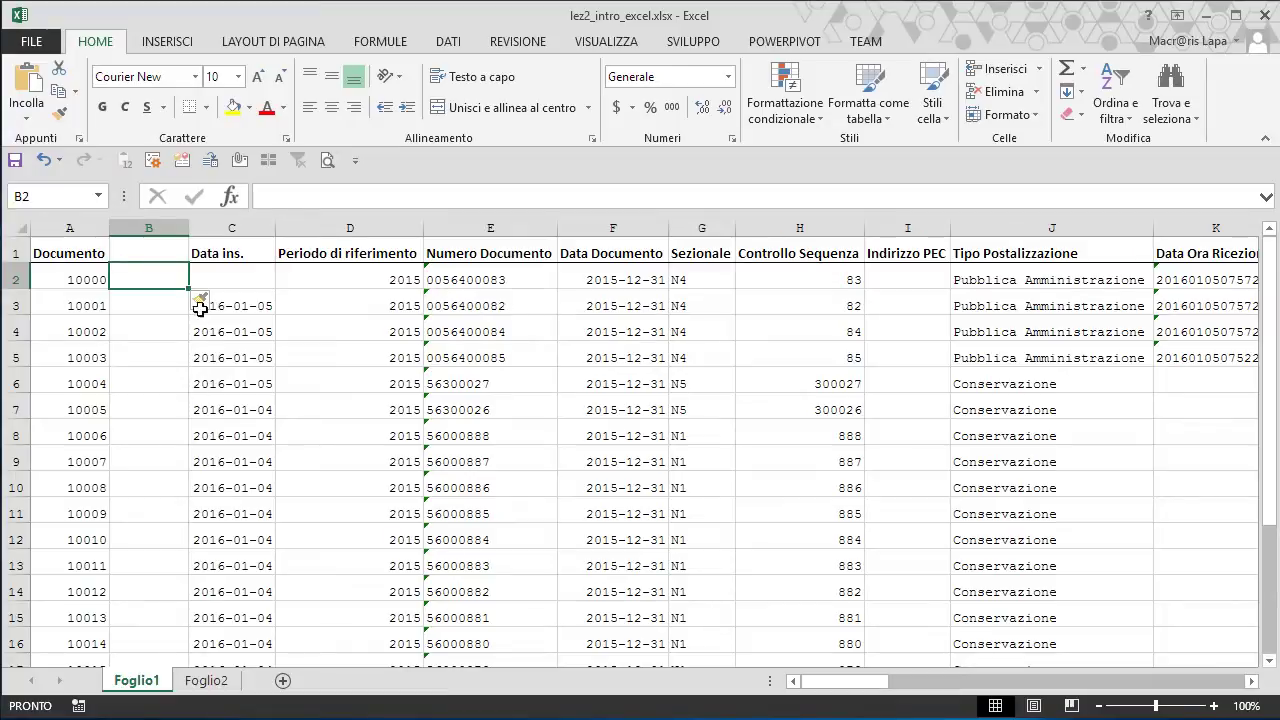
left_click(236, 281)
- Delete blank cell C2, shifting cells up so dates start at 2016-01-05 again
right_click(228, 284)
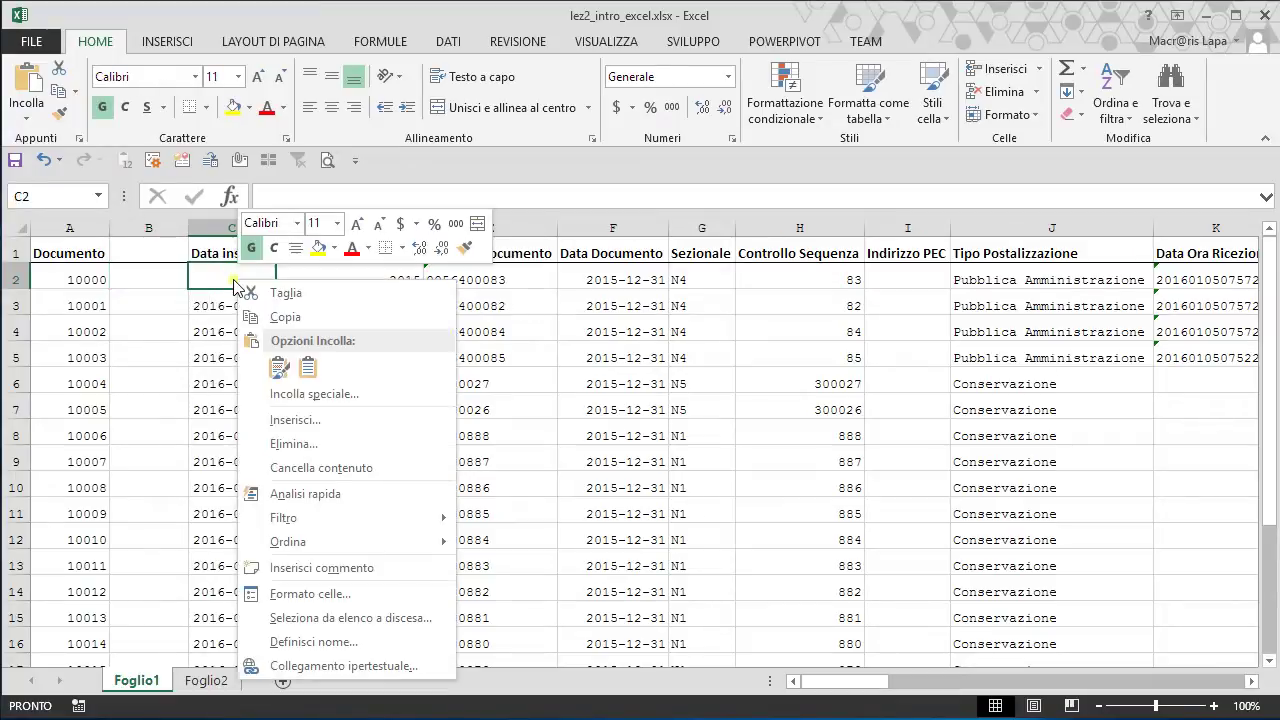
left_click(303, 452)
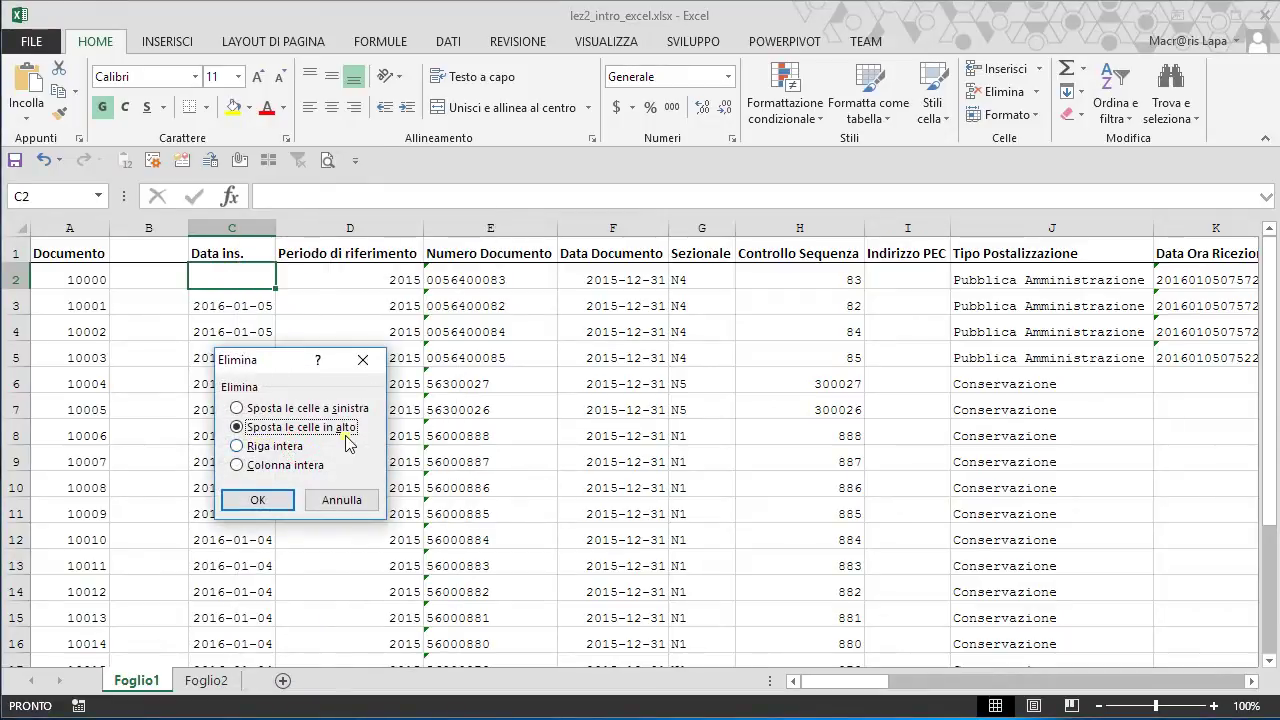
left_click(259, 502)
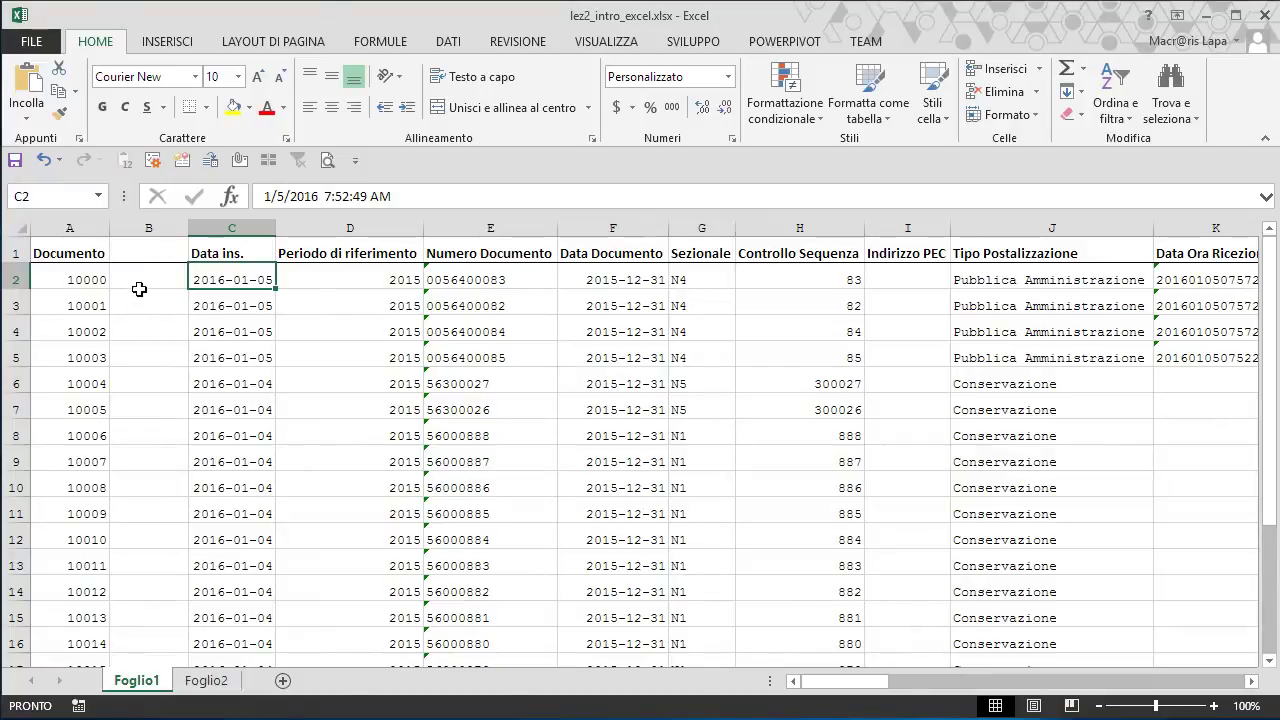
left_click(157, 226)
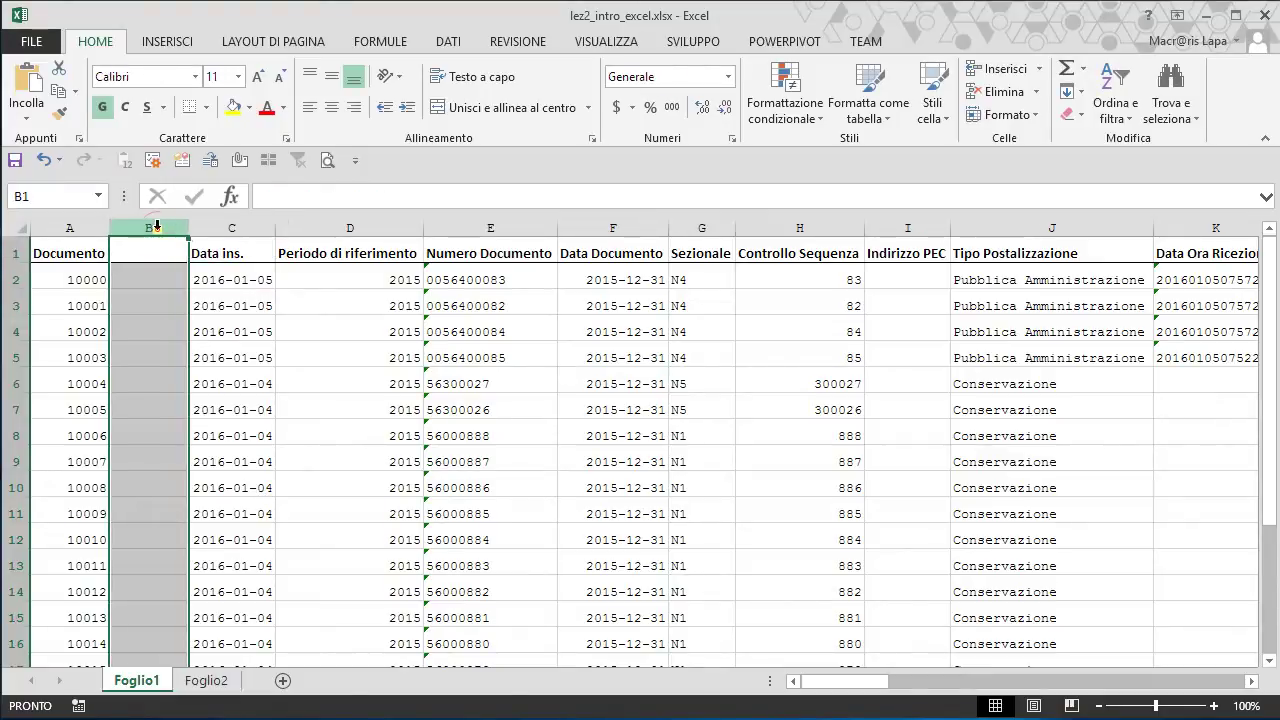
- Insert another empty column at B, then delete the empty columns B and C
right_click(158, 230)
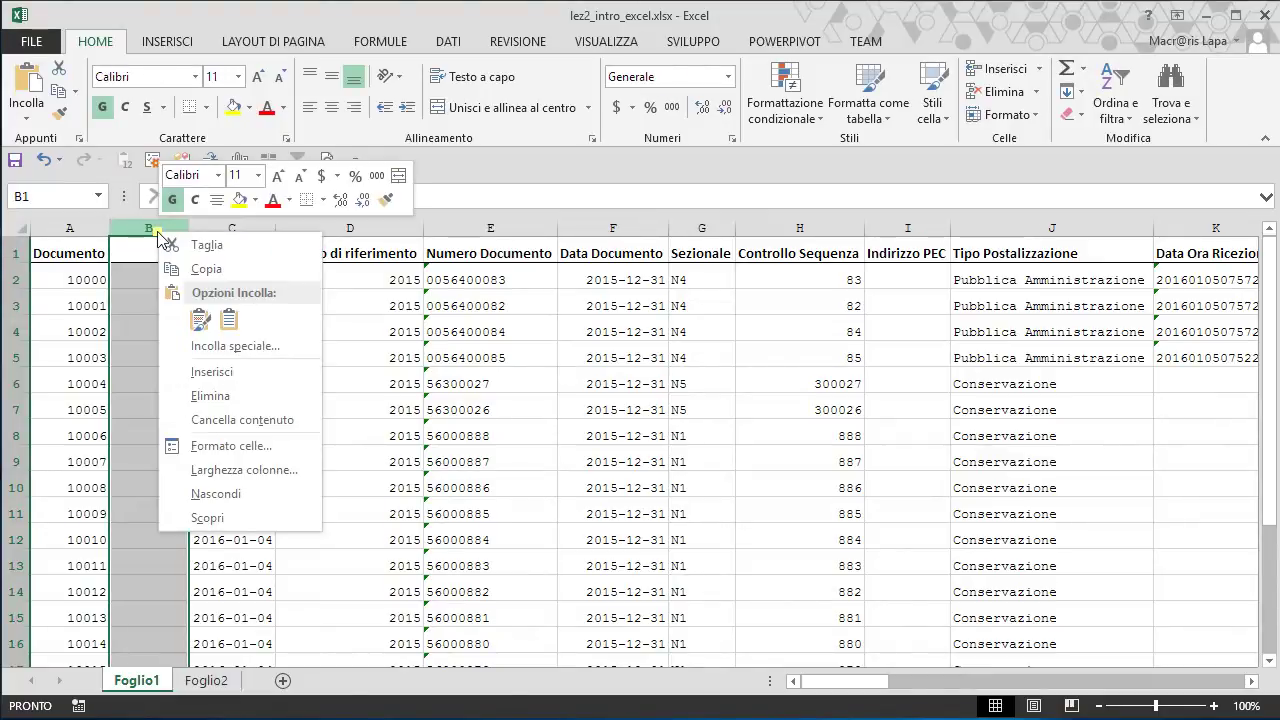
left_click(215, 370)
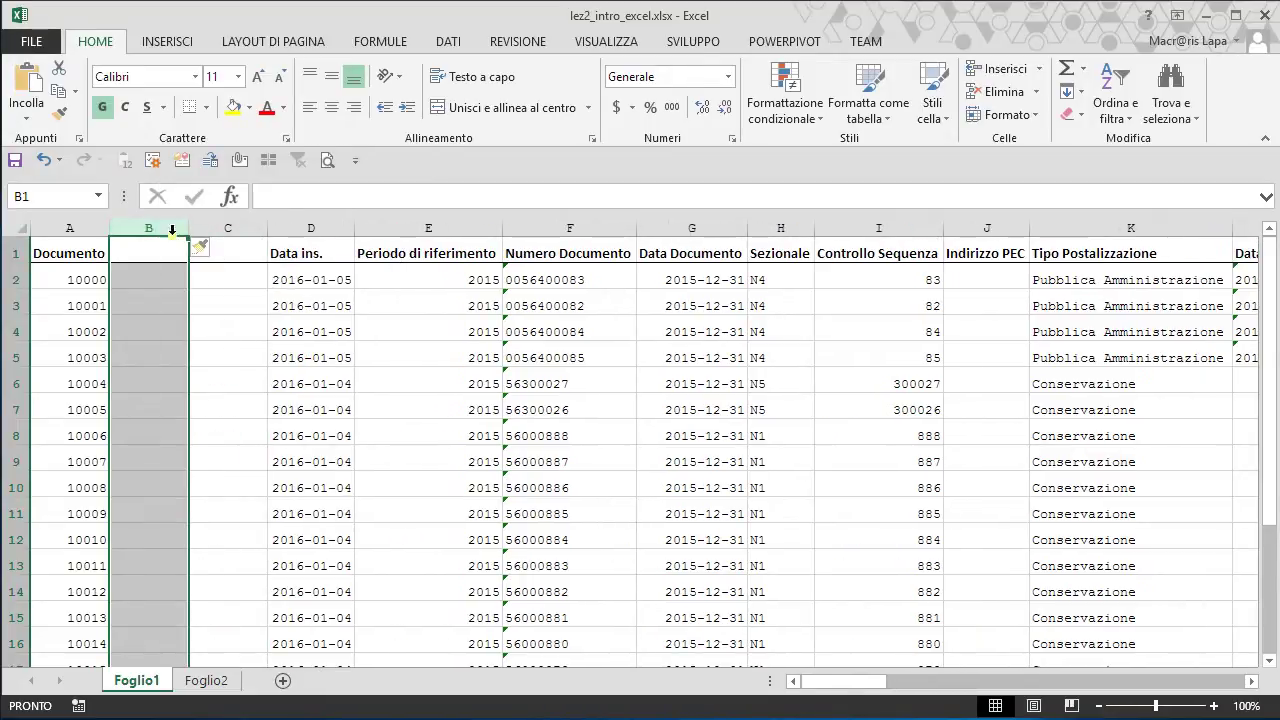
left_click_drag(157, 226, 231, 227)
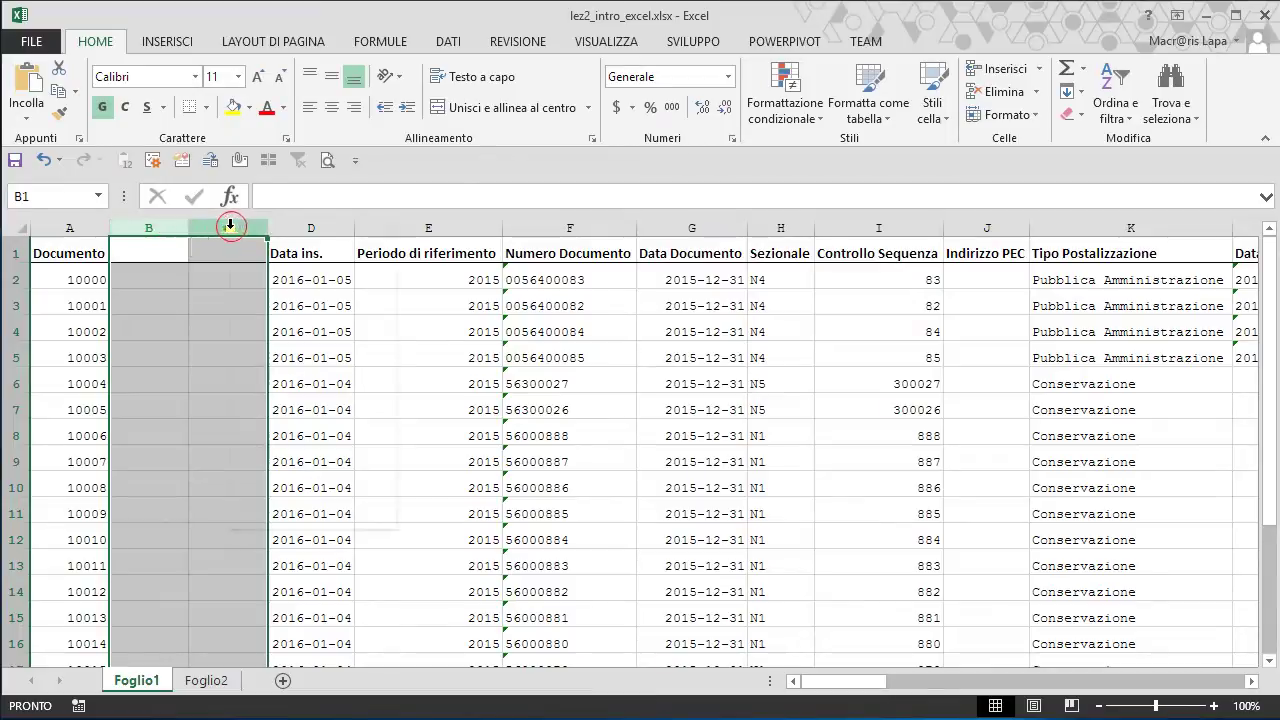
right_click(231, 227)
left_click(313, 395)
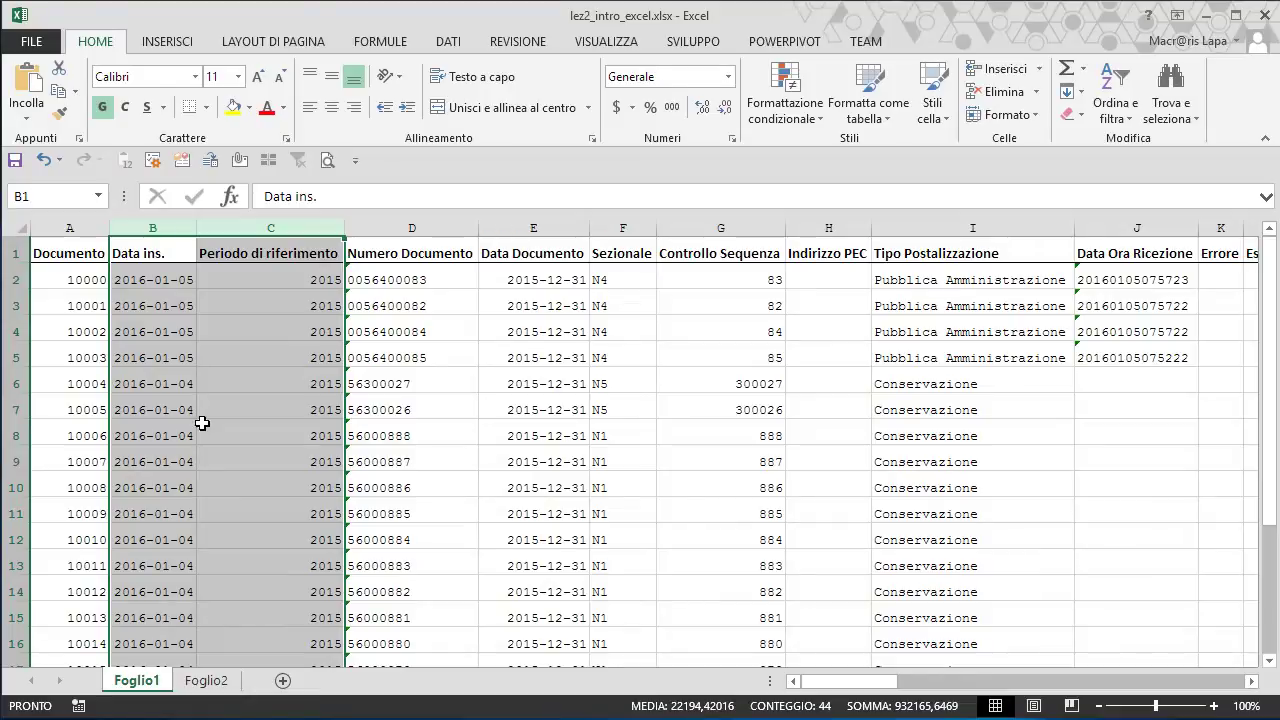
- Undo the column deletion and several earlier actions from the Undo history list
key("ctrl+z")
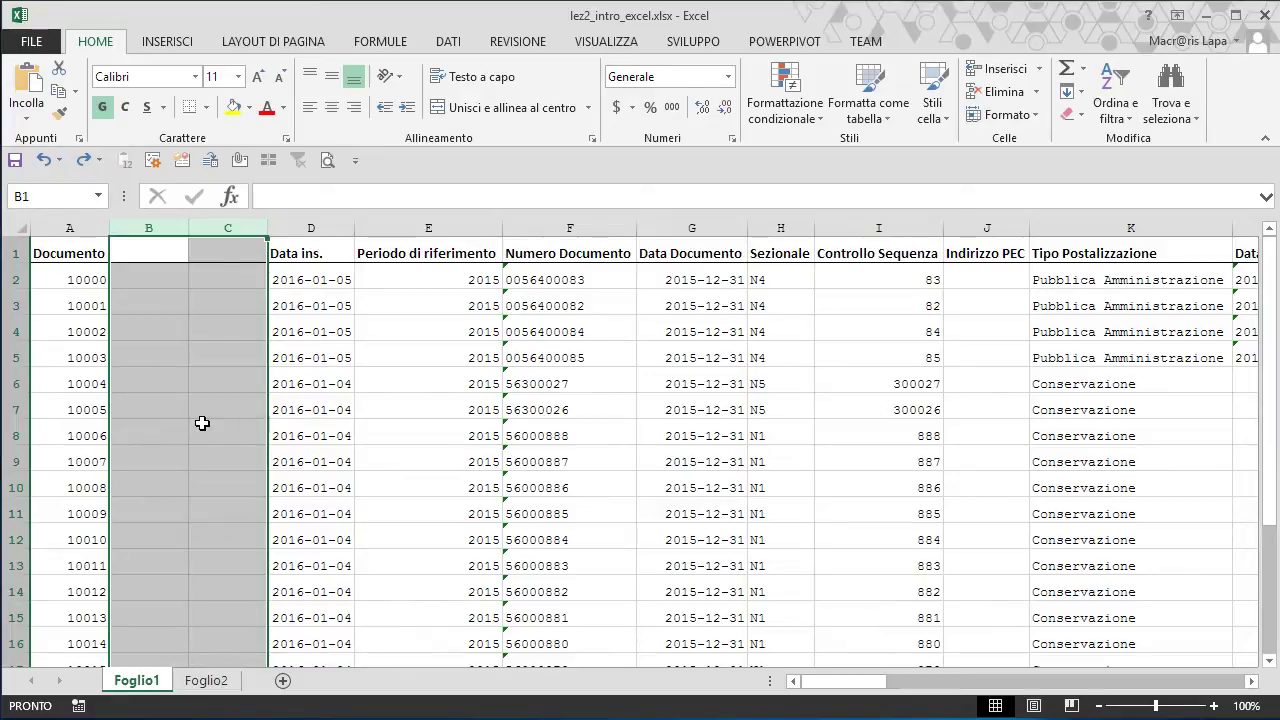
left_click(59, 162)
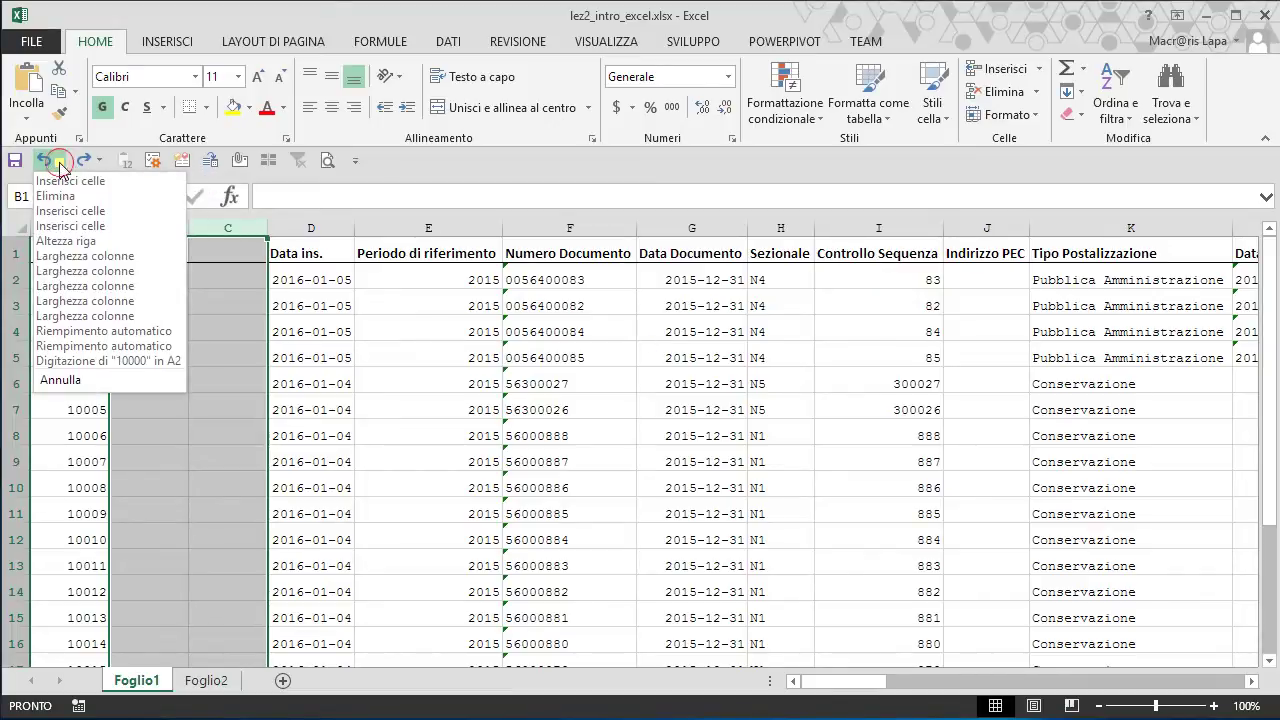
left_click(115, 257)
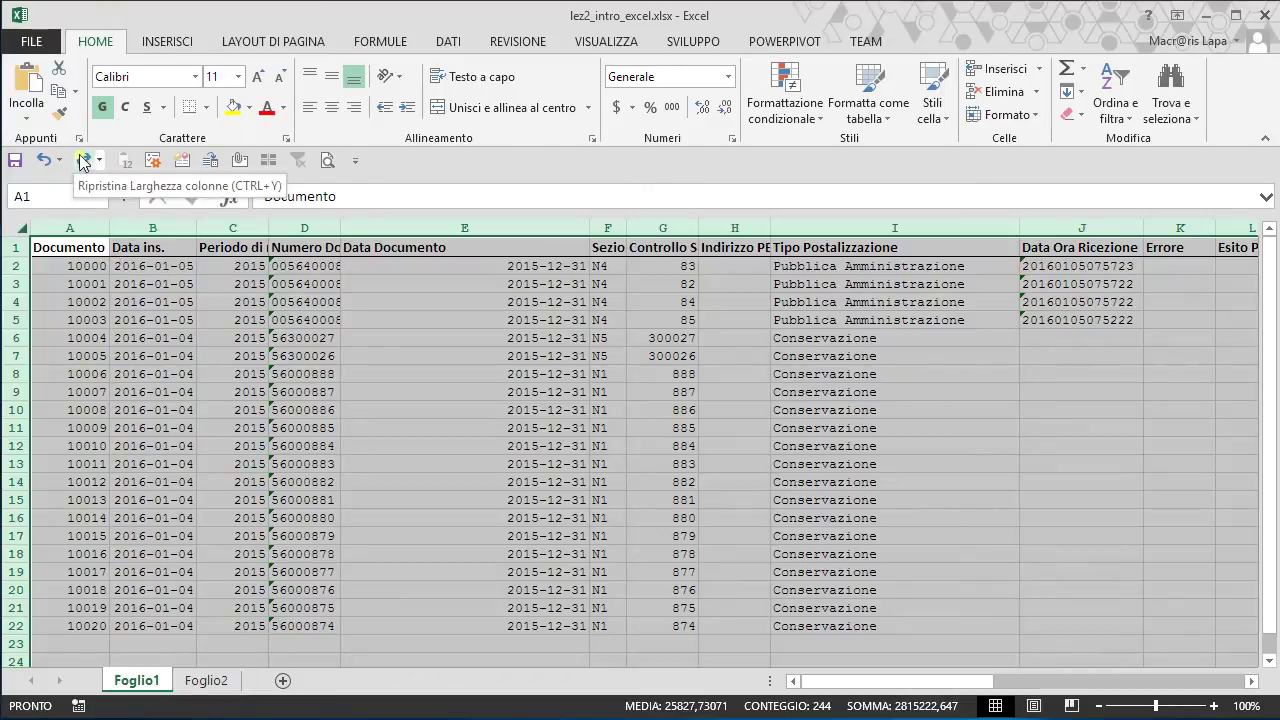
- Redo six undone actions from the Redo history list
left_click(83, 163)
left_click(99, 160)
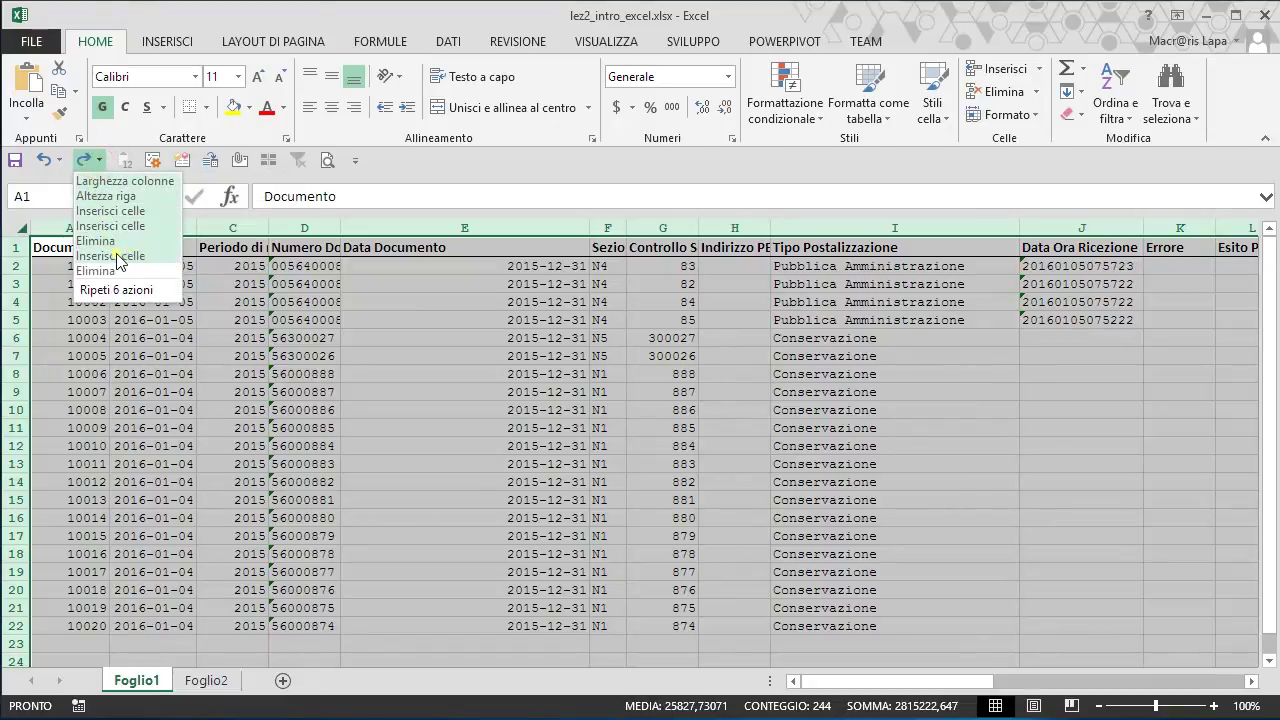
left_click(117, 258)
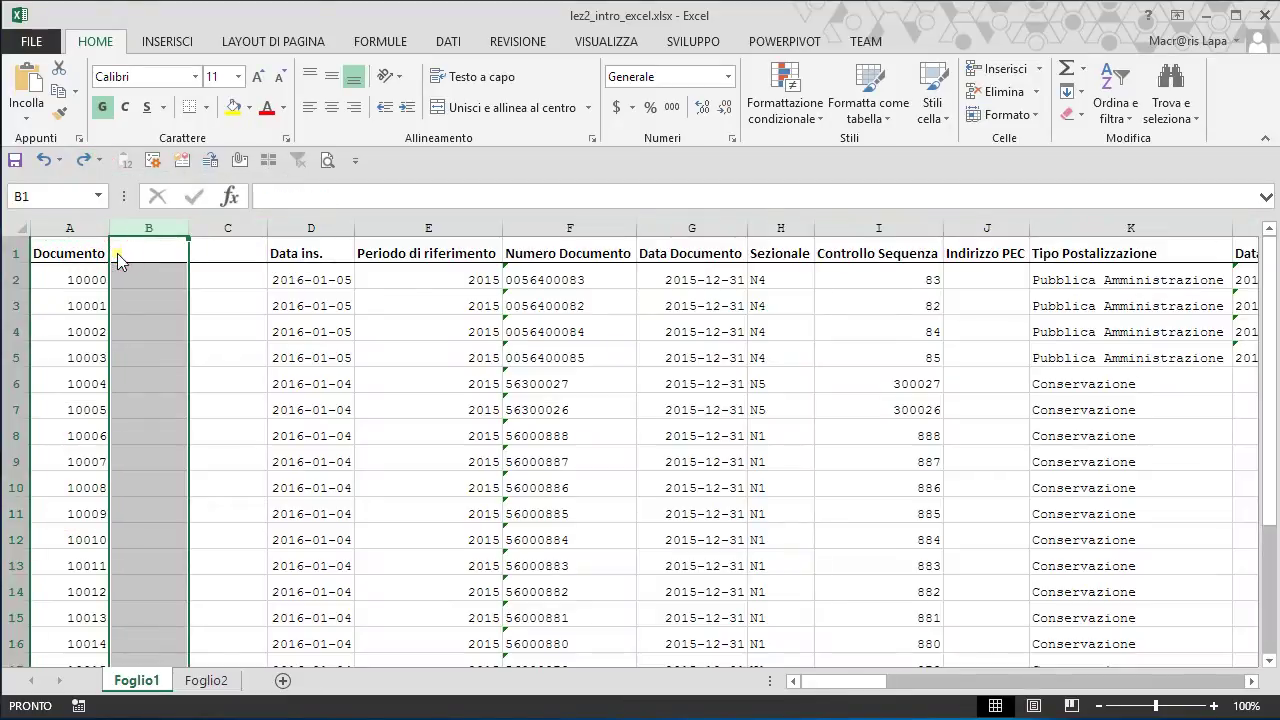